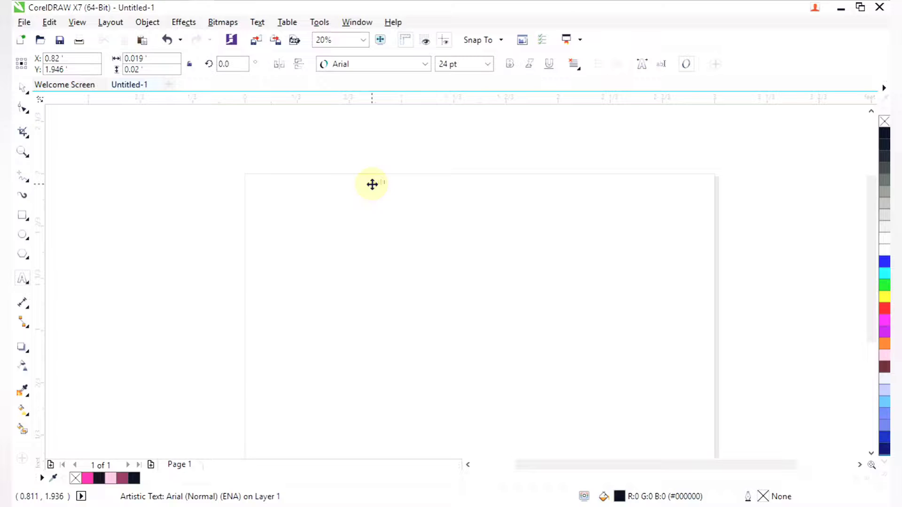
# Step: Enlarge the AL LOGO text to about 201 pt and place it just above the page's upper edge
pyautogui.hotkey('ctrl', 'space')
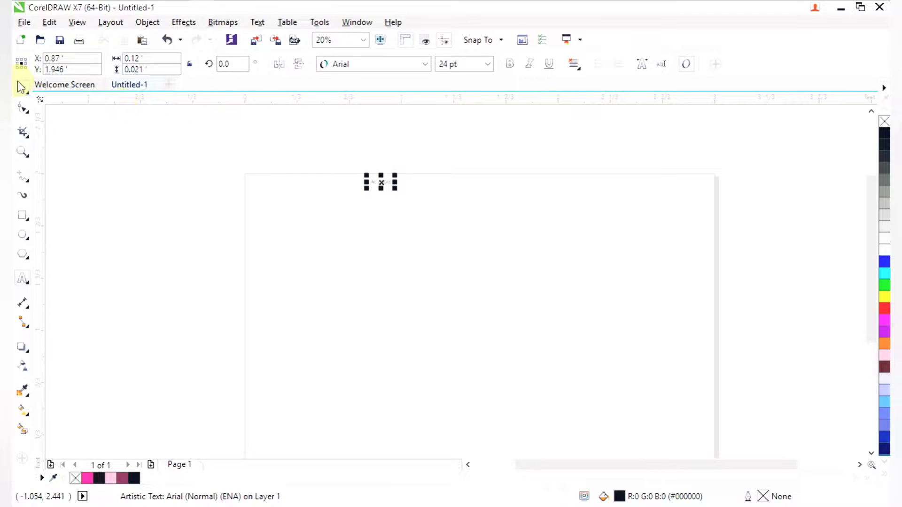
pyautogui.moveTo(392, 184); pyautogui.dragTo(461, 240)
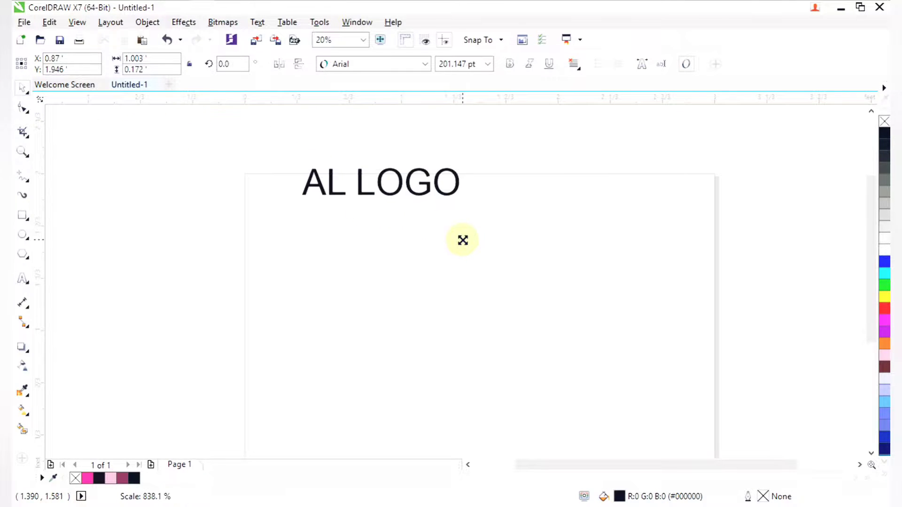
pyautogui.moveTo(388, 181); pyautogui.dragTo(469, 150)
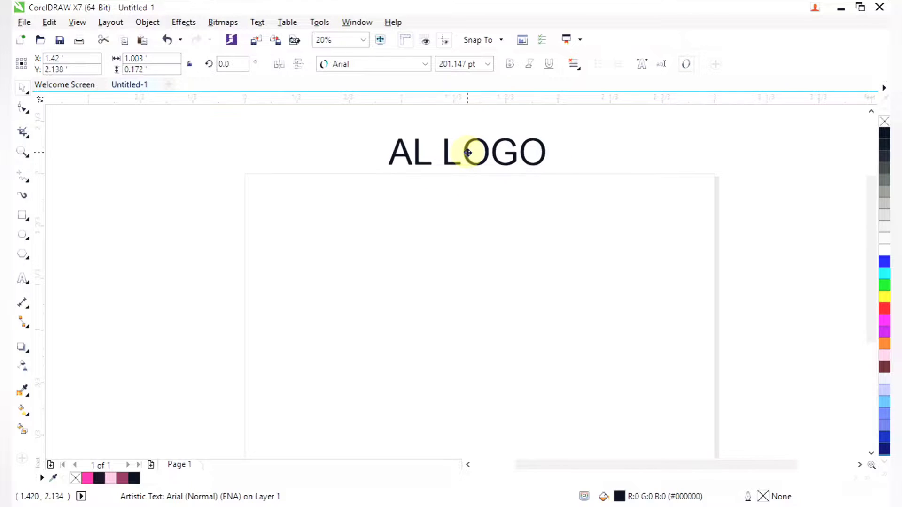
pyautogui.click(418, 177)
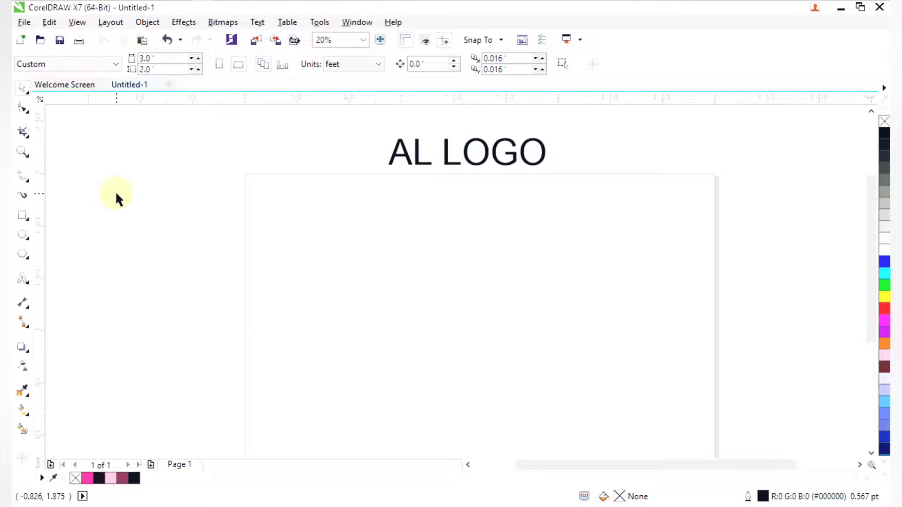
# Step: Draw the A's left foot as a closed straight-sided Polyline shape, about 0.262 ft wide and 0.161 ft high
pyautogui.click(28, 183)
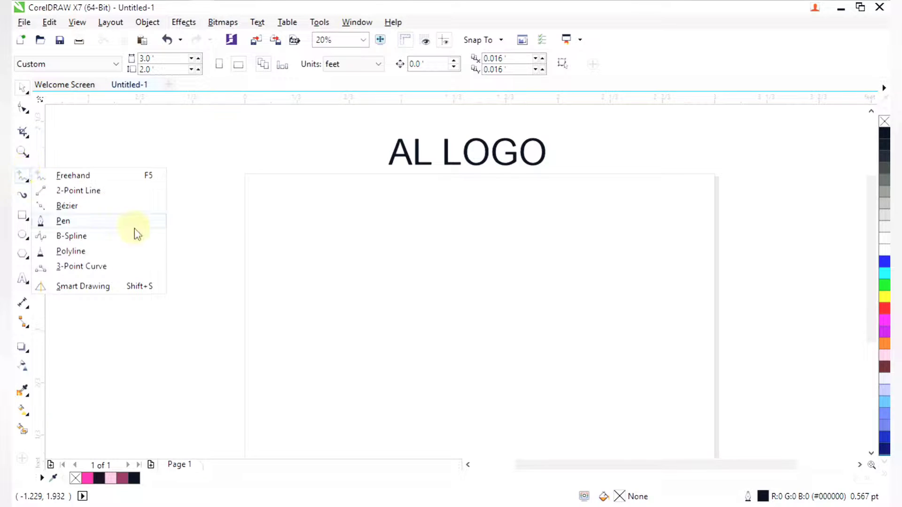
pyautogui.click(77, 252)
pyautogui.press('z')
pyautogui.scroll(-1, 209, 275)
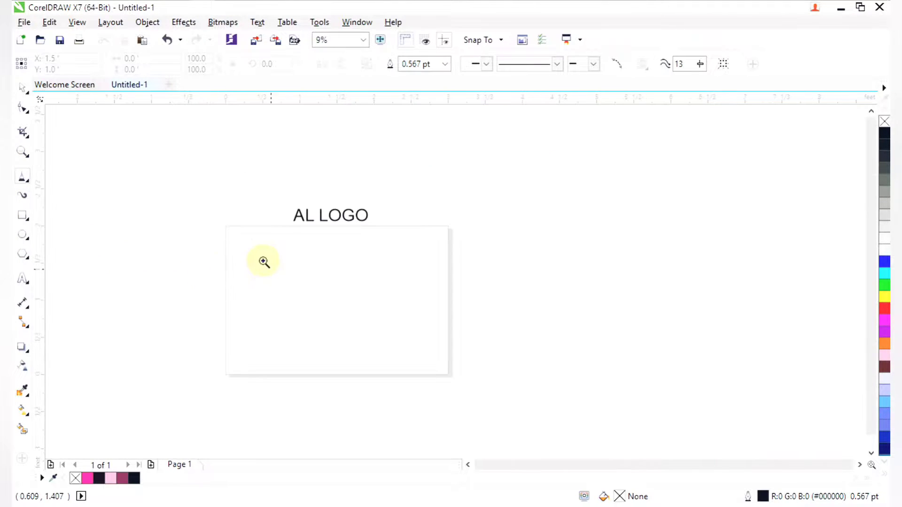
pyautogui.moveTo(252, 245); pyautogui.dragTo(422, 373)
pyautogui.moveTo(273, 163); pyautogui.dragTo(479, 402)
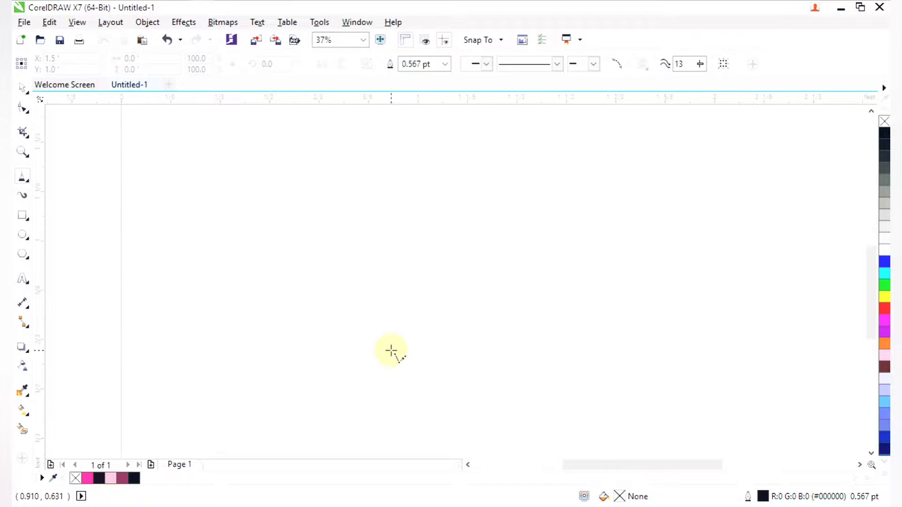
pyautogui.moveTo(317, 297); pyautogui.dragTo(492, 390)
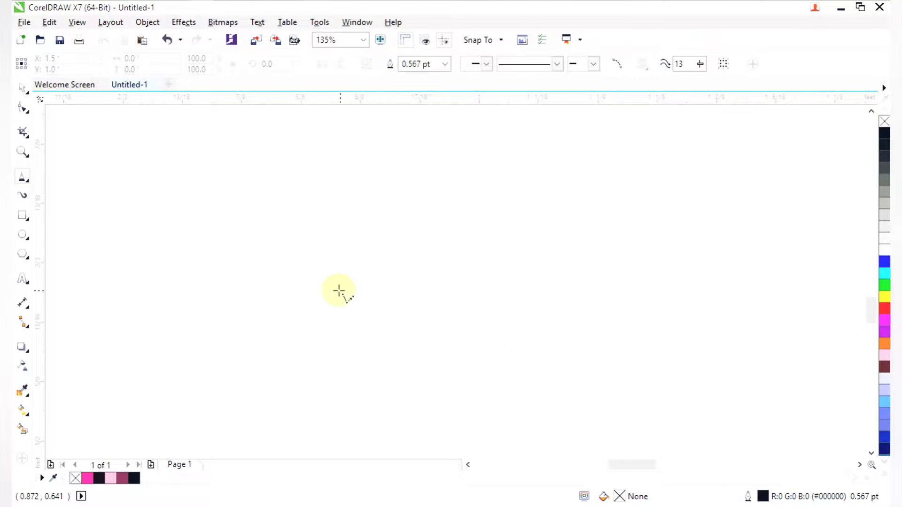
pyautogui.click(324, 287)
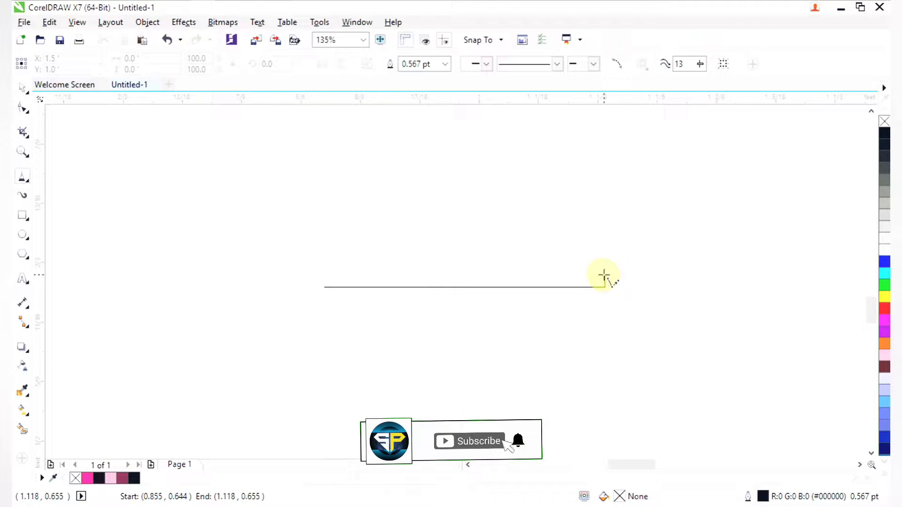
pyautogui.click(603, 278)
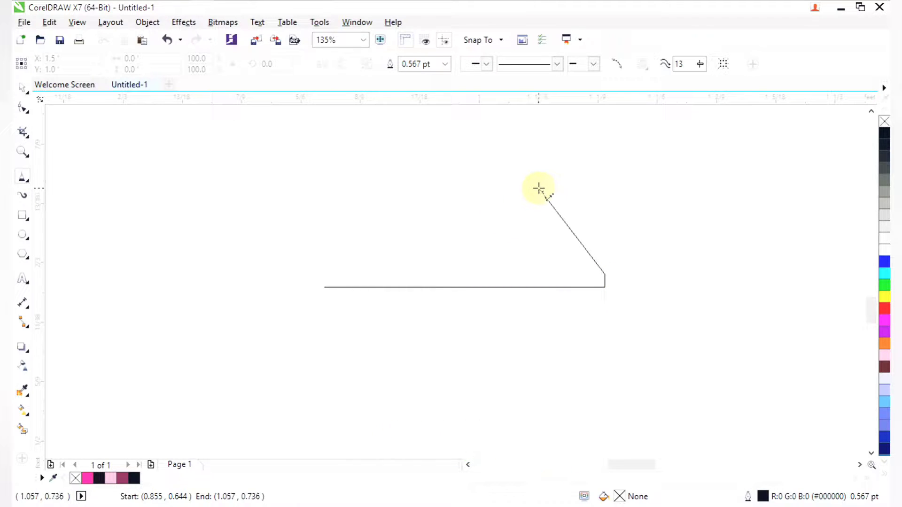
pyautogui.click(539, 189)
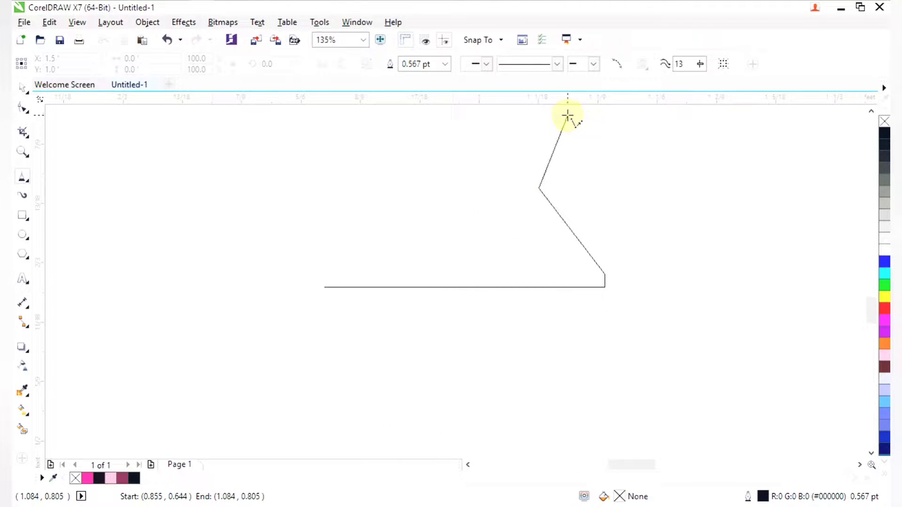
pyautogui.click(566, 116)
pyautogui.click(467, 138)
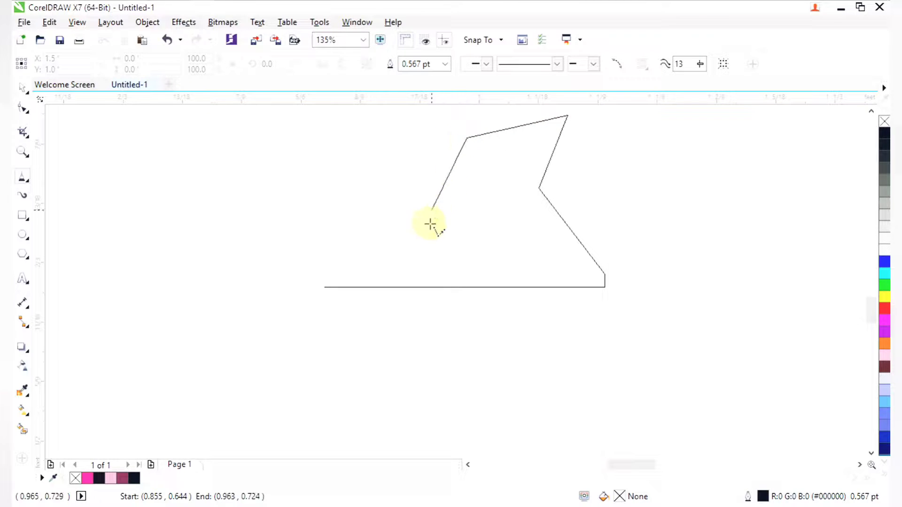
pyautogui.click(429, 227)
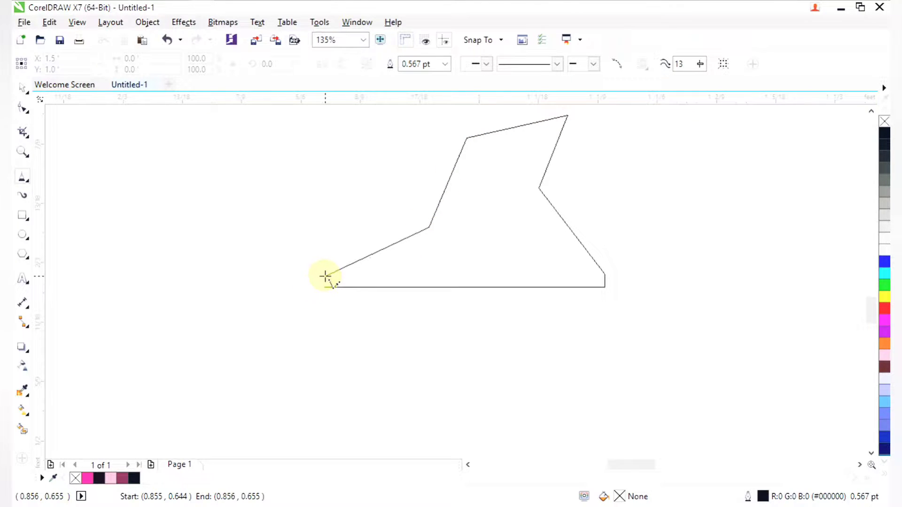
pyautogui.click(325, 286)
# Step: Start the A's main outline with a short slanted edge above the left foot and the inner left edge up to the inner apex
pyautogui.scroll(-5, 424, 268)
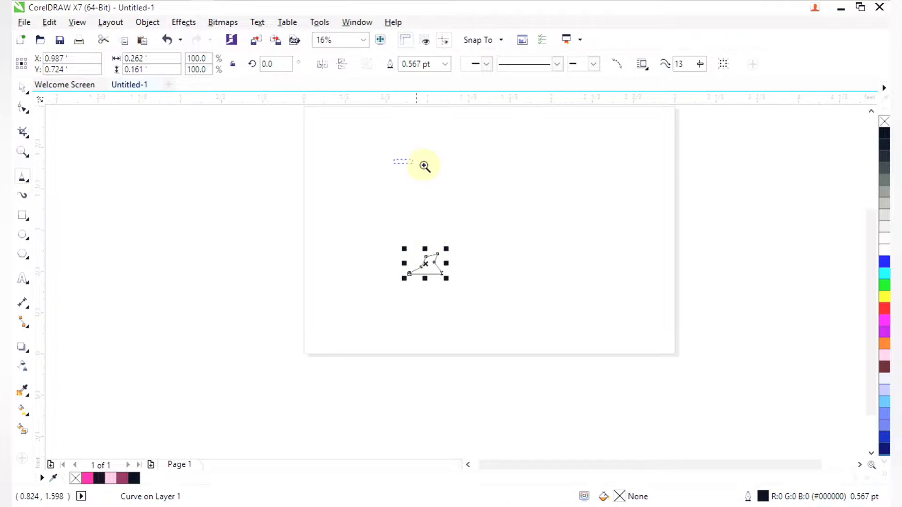
pyautogui.scroll(4, 483, 408)
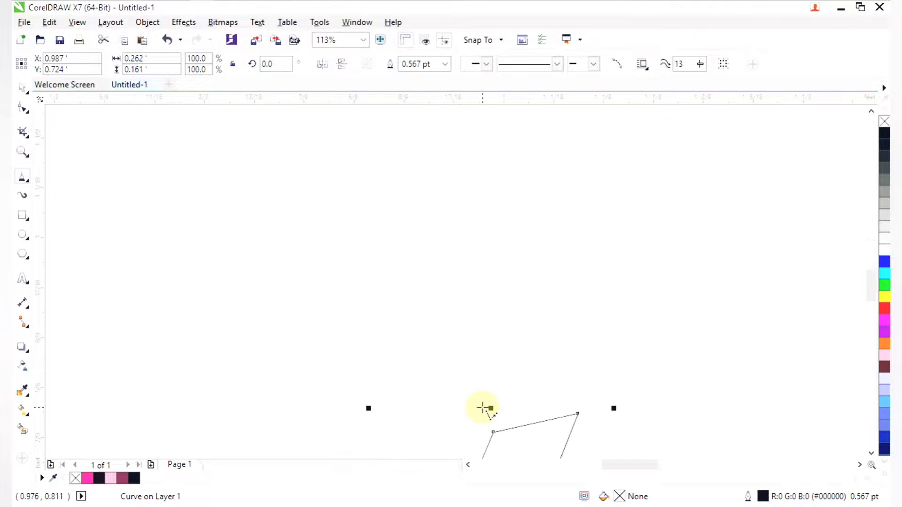
pyautogui.click(516, 390)
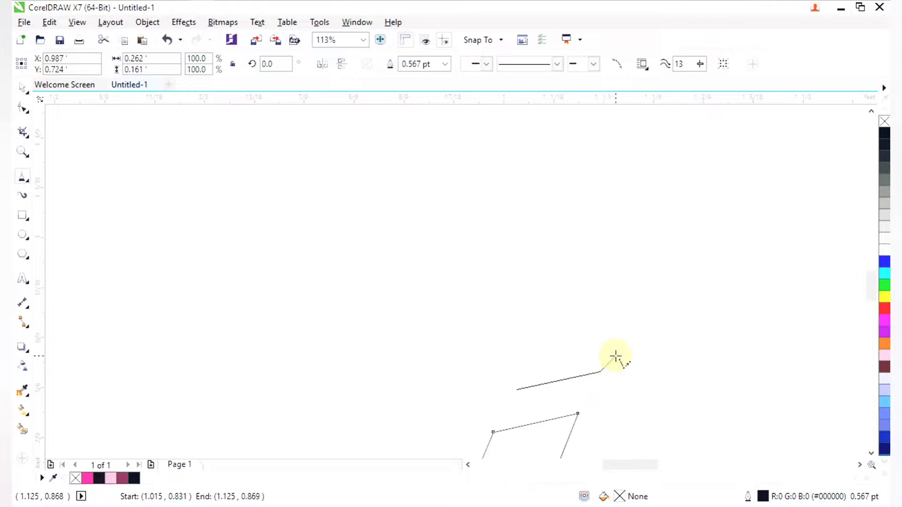
pyautogui.scroll(-5, 615, 357)
pyautogui.moveTo(599, 214); pyautogui.dragTo(679, 344)
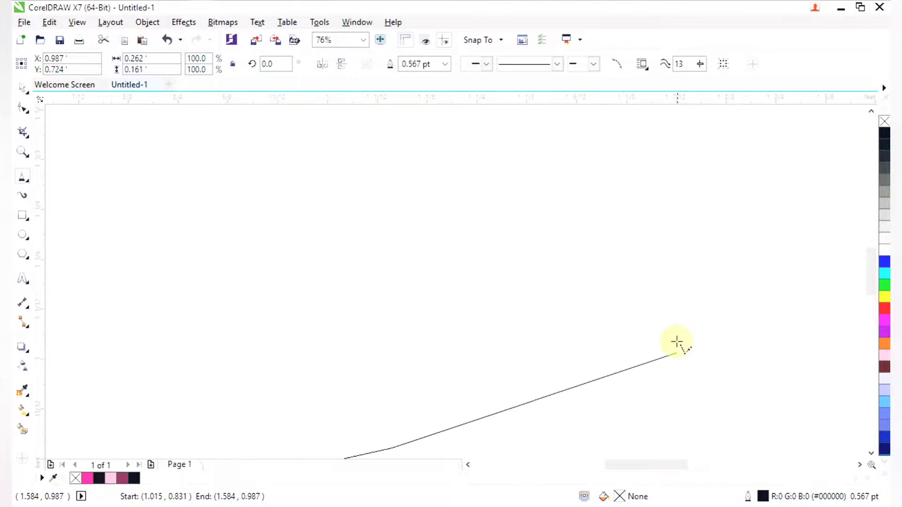
pyautogui.click(488, 200)
# Step: Continue the A outline down the inner right edge, then angle it inward and add the right foot's short vertical edge
pyautogui.scroll(-8, 521, 278)
pyautogui.moveTo(491, 241); pyautogui.dragTo(562, 318)
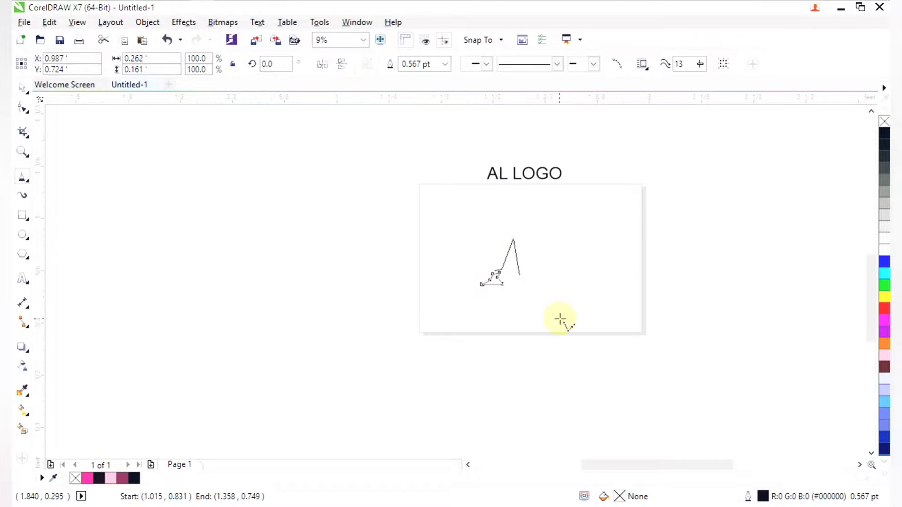
pyautogui.moveTo(390, 200)
pyautogui.mouseDown()
pyautogui.moveTo(441, 245)
pyautogui.moveTo(535, 373)
pyautogui.mouseUp()
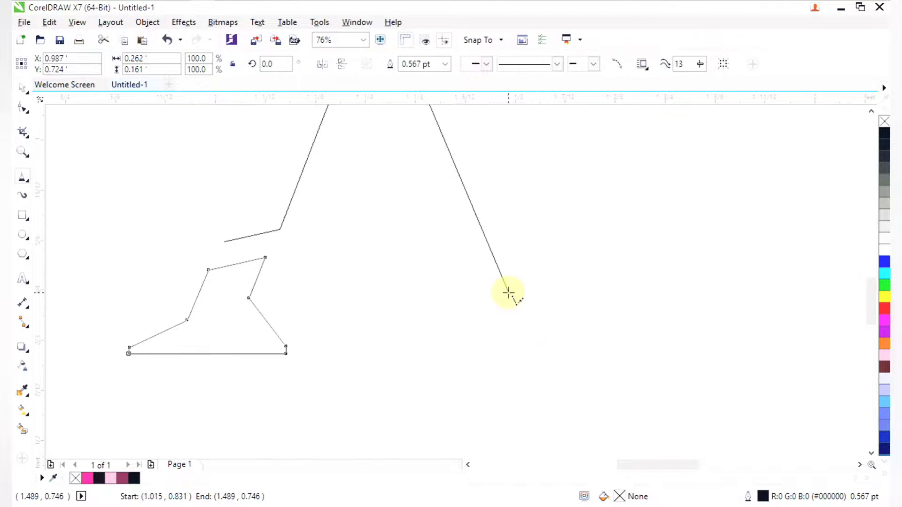
pyautogui.click(502, 312)
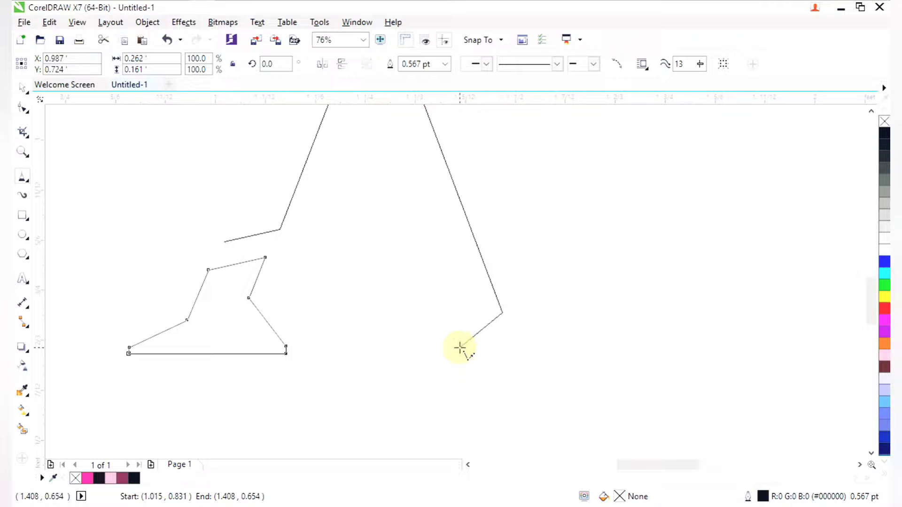
pyautogui.press('F2')
pyautogui.click(539, 389)
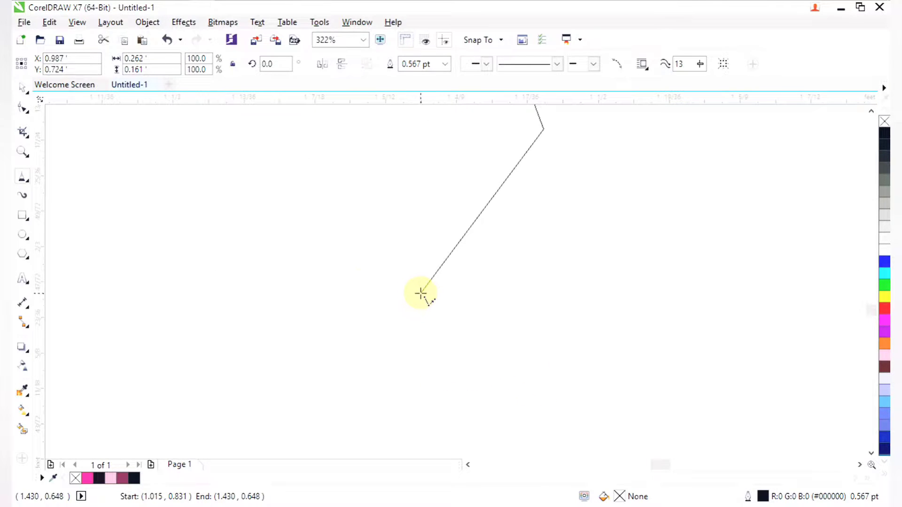
pyautogui.click(377, 281)
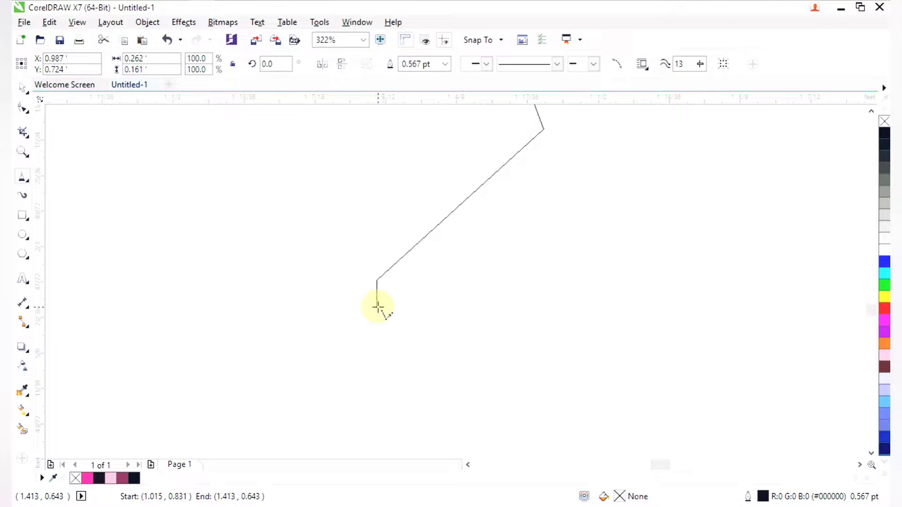
pyautogui.click(380, 309)
# Step: Draw the right foot's base and both outer edges through the apex, closing the A outline at about 0.708 by 0.931 ft
pyautogui.scroll(-6, 380, 309)
pyautogui.scroll(3, 469, 324)
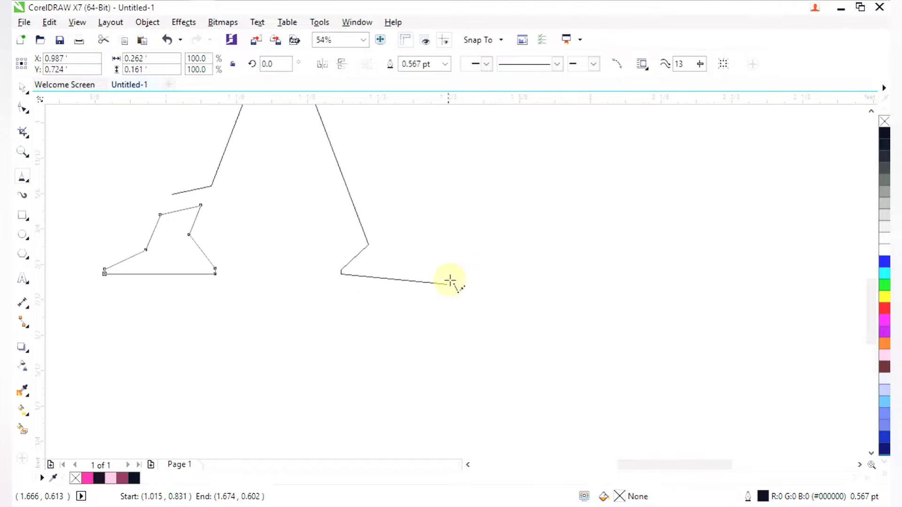
pyautogui.click(472, 271)
pyautogui.scroll(-4, 470, 272)
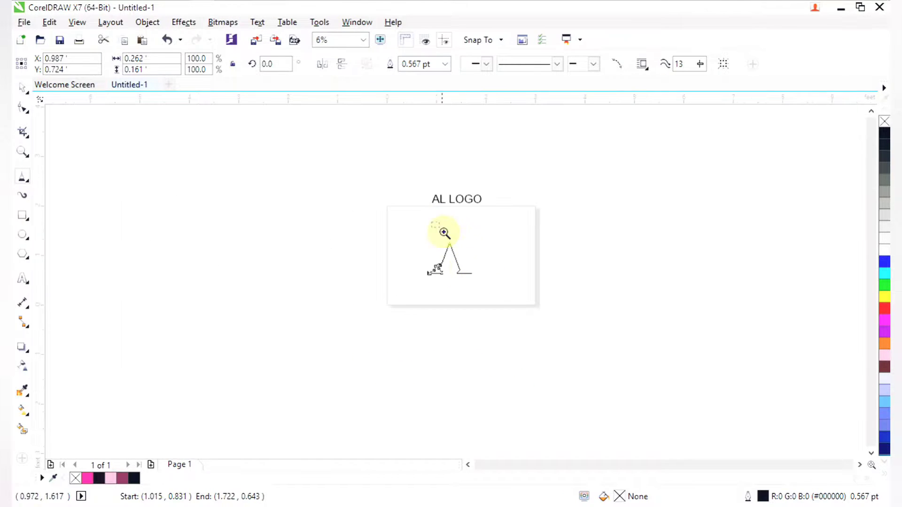
pyautogui.scroll(3, 481, 284)
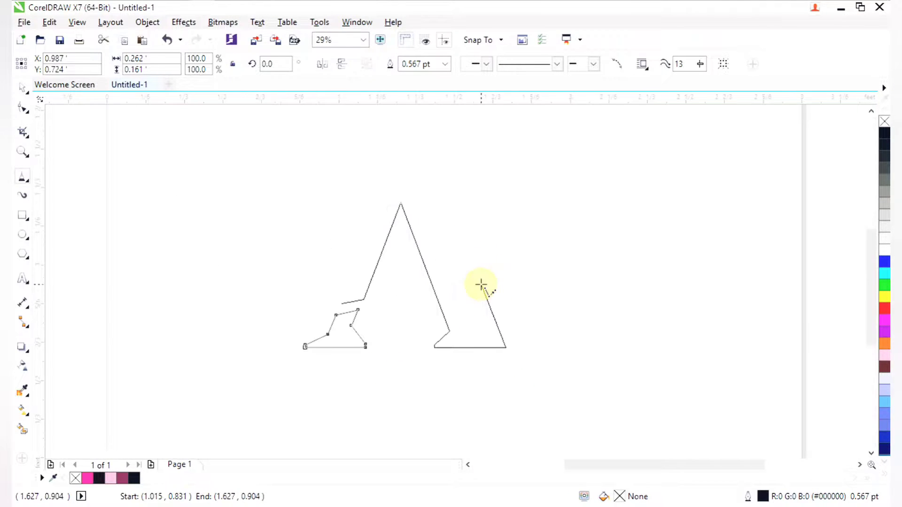
pyautogui.click(412, 132)
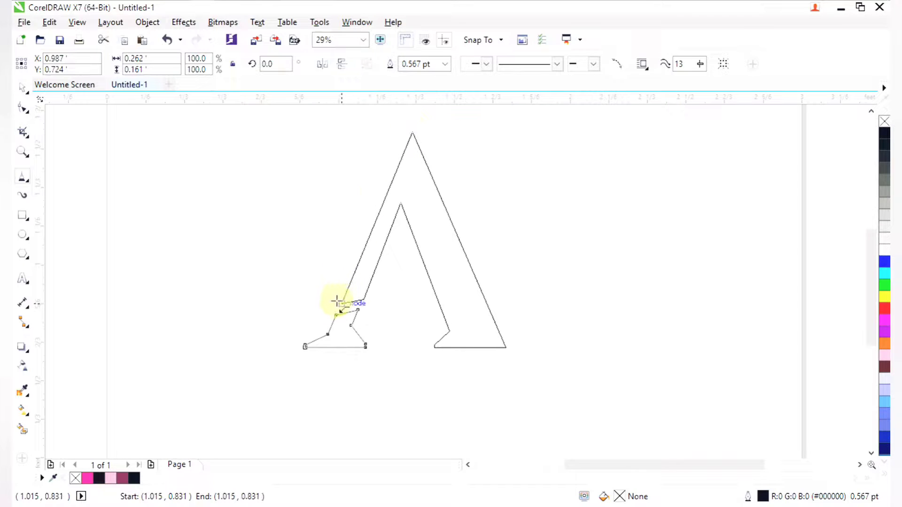
pyautogui.click(341, 302)
# Step: Draw a closed triangle inside the A's legs, about 0.282 ft wide and 0.36 ft high
pyautogui.scroll(-2, 437, 226)
pyautogui.press('F2')
pyautogui.moveTo(394, 162); pyautogui.dragTo(497, 292)
pyautogui.press('F2')
pyautogui.moveTo(332, 231); pyautogui.dragTo(501, 417)
pyautogui.moveTo(326, 178); pyautogui.dragTo(519, 400)
pyautogui.click(471, 193)
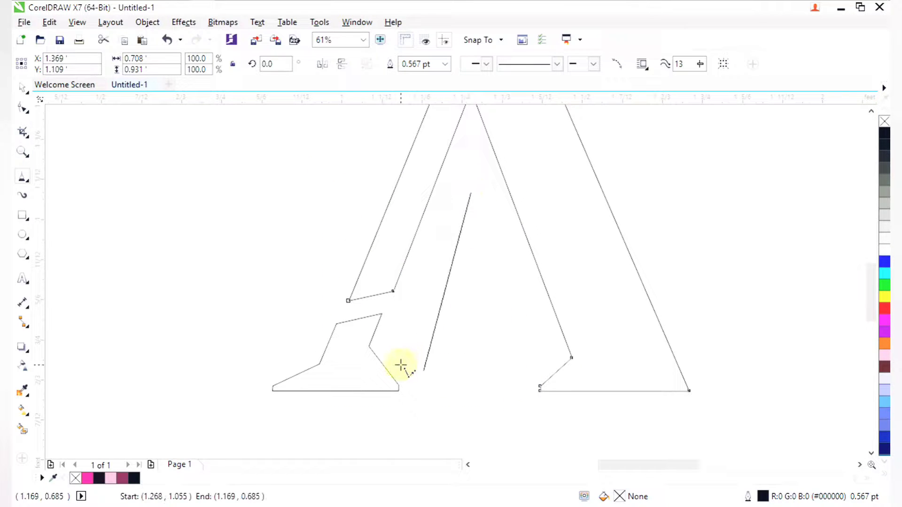
pyautogui.click(402, 366)
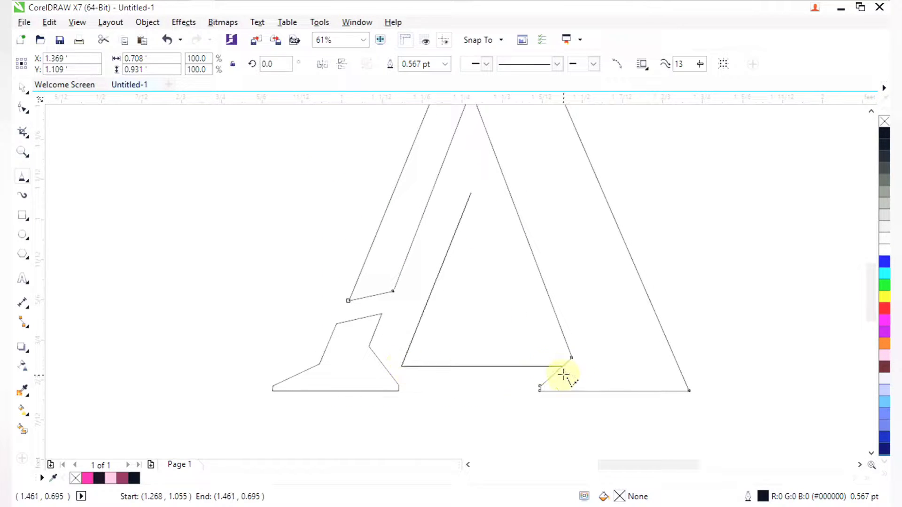
pyautogui.click(536, 365)
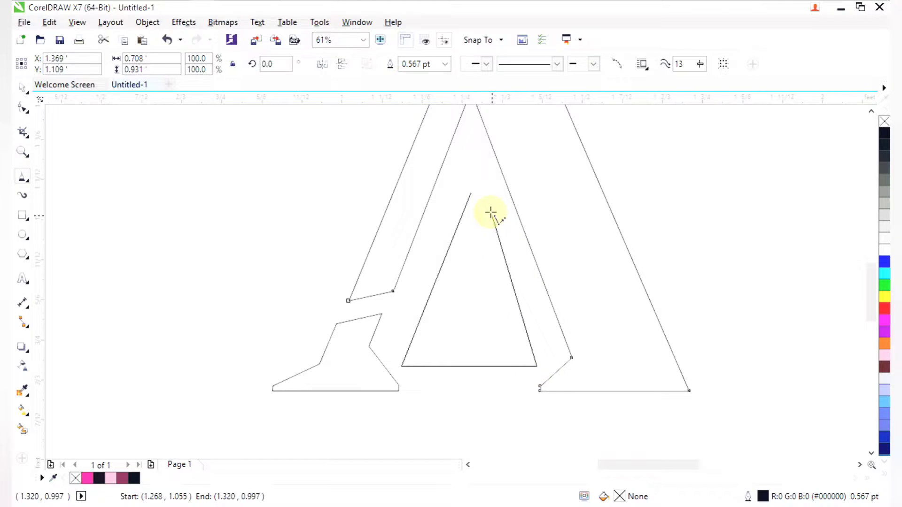
pyautogui.click(471, 192)
# Step: Start the L's stem outline beside the A's apex with a short vertical edge and a short horizontal serif edge
pyautogui.press('F3')
pyautogui.moveTo(526, 142); pyautogui.dragTo(595, 240)
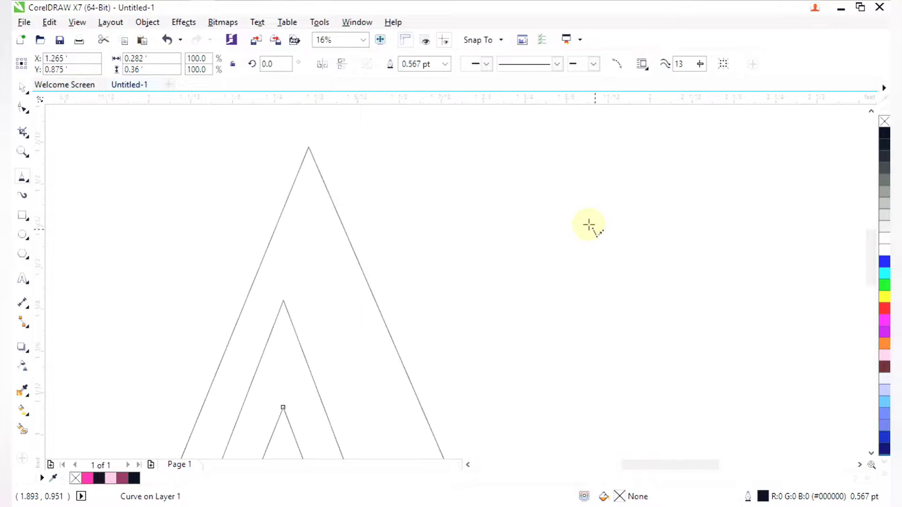
pyautogui.moveTo(332, 123); pyautogui.dragTo(598, 268)
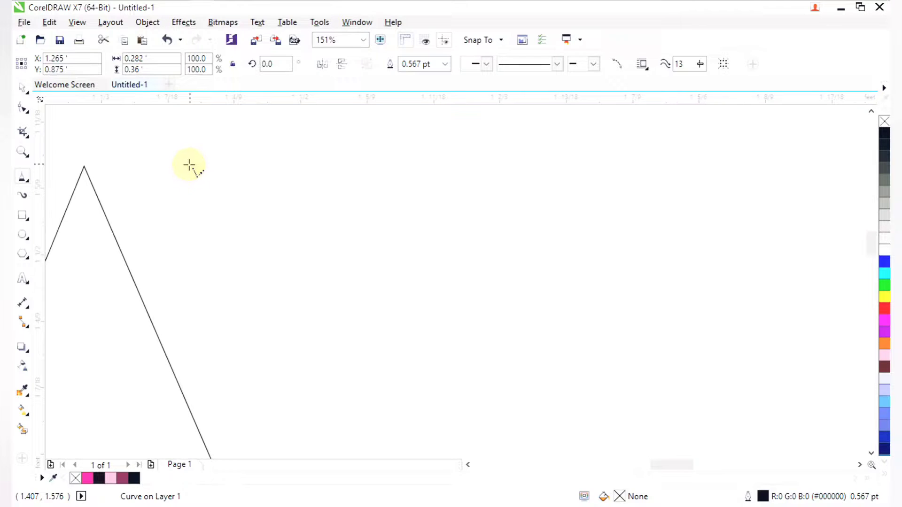
pyautogui.moveTo(189, 165)
pyautogui.mouseDown()
pyautogui.moveTo(190, 178)
pyautogui.moveTo(238, 180)
pyautogui.mouseUp()
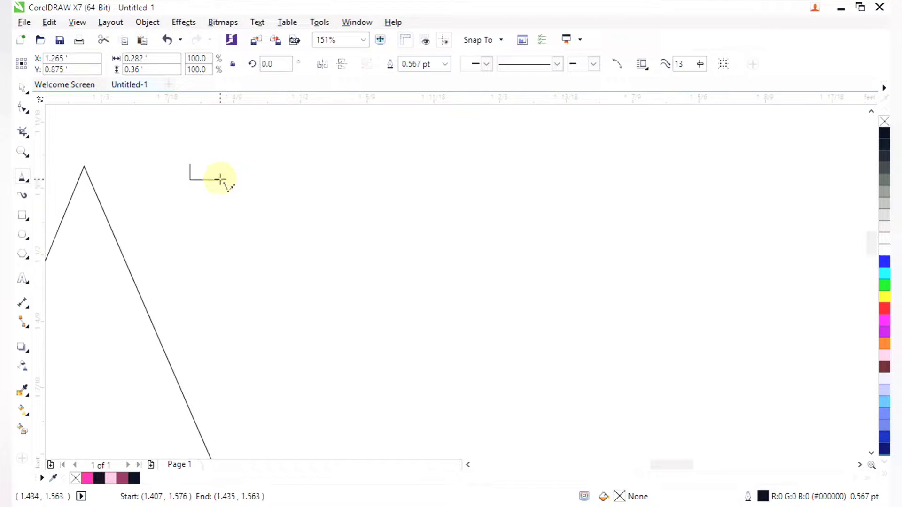
pyautogui.click(221, 179)
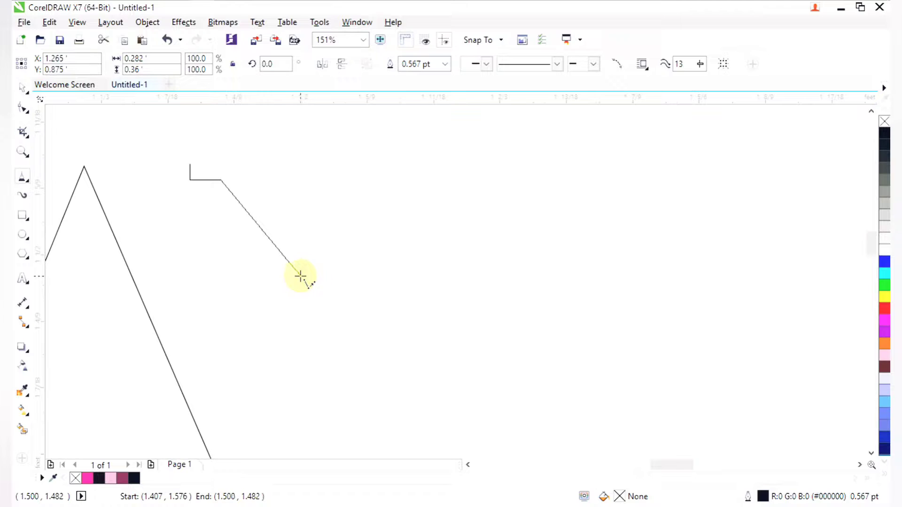
# Step: Continue the L stem outline down its left side, diagonally parallel to the A's outer edge to a point, and vertically up the right side
pyautogui.scroll(-4, 379, 447)
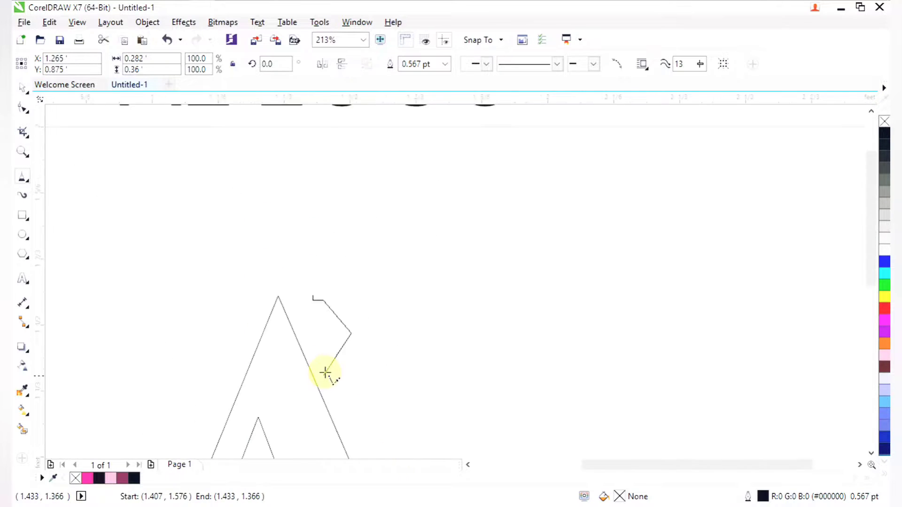
pyautogui.scroll(4, 313, 329)
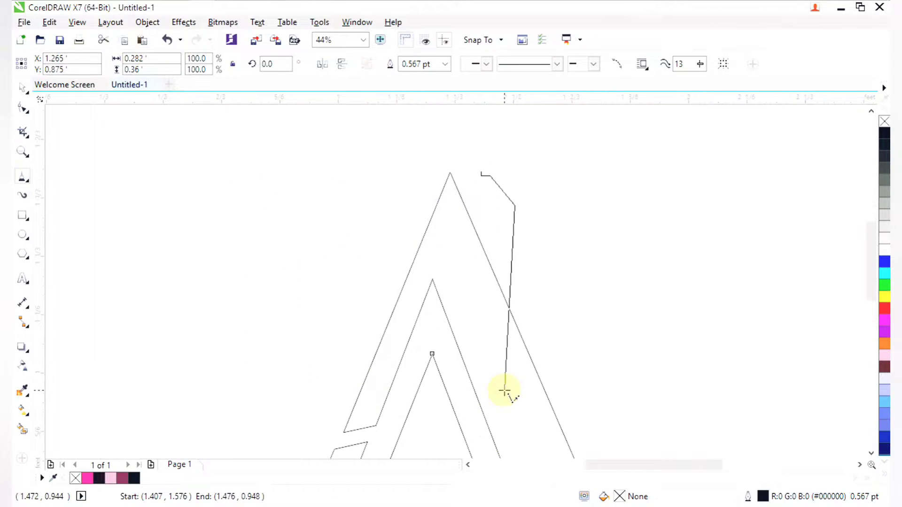
pyautogui.click(515, 277)
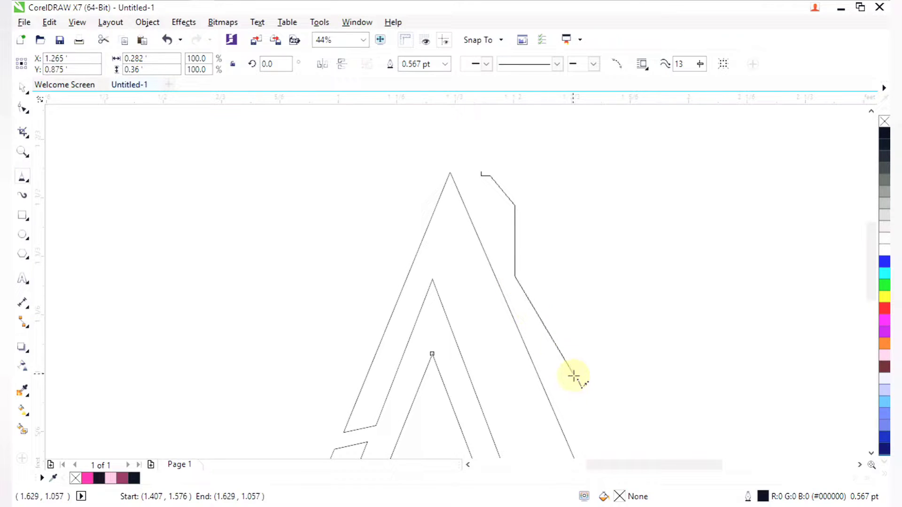
pyautogui.click(577, 403)
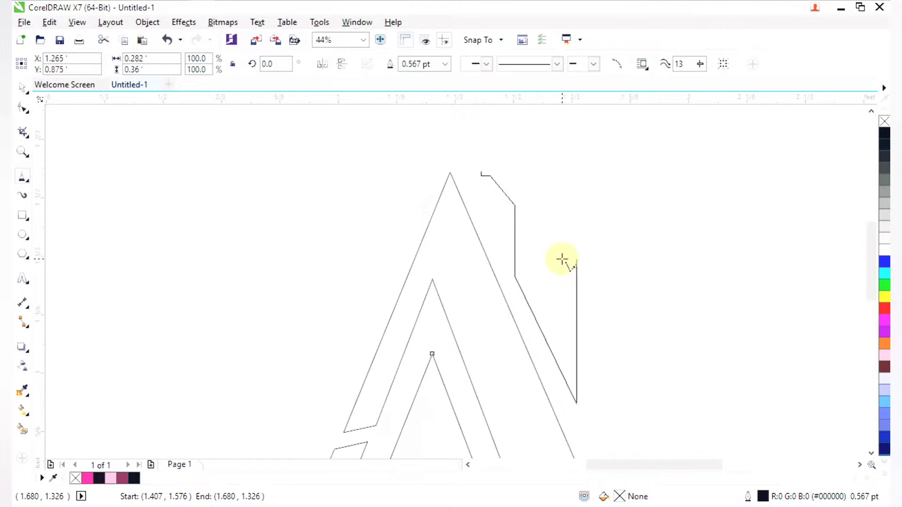
pyautogui.click(577, 203)
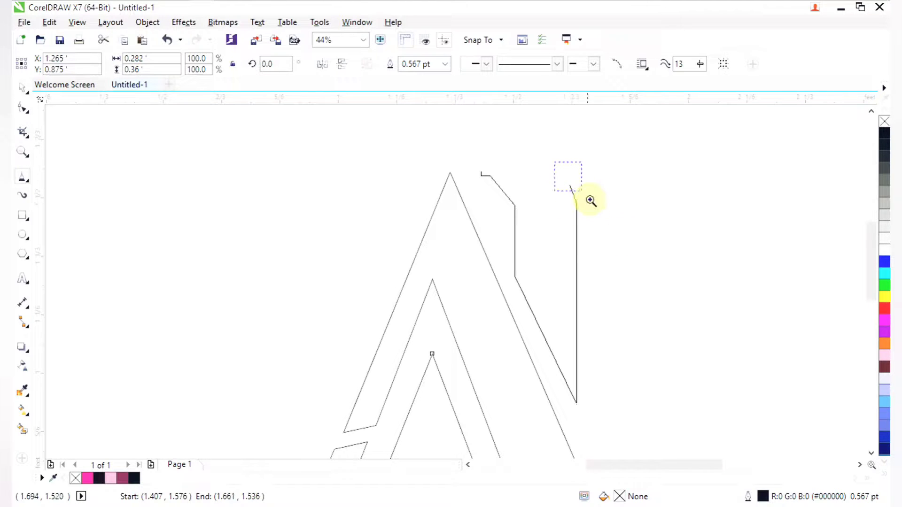
# Step: Draw the right serif's slanted and short vertical edges and the top edge, closing the L stem at about 0.369 by 0.665 ft
pyautogui.scroll(5, 653, 231)
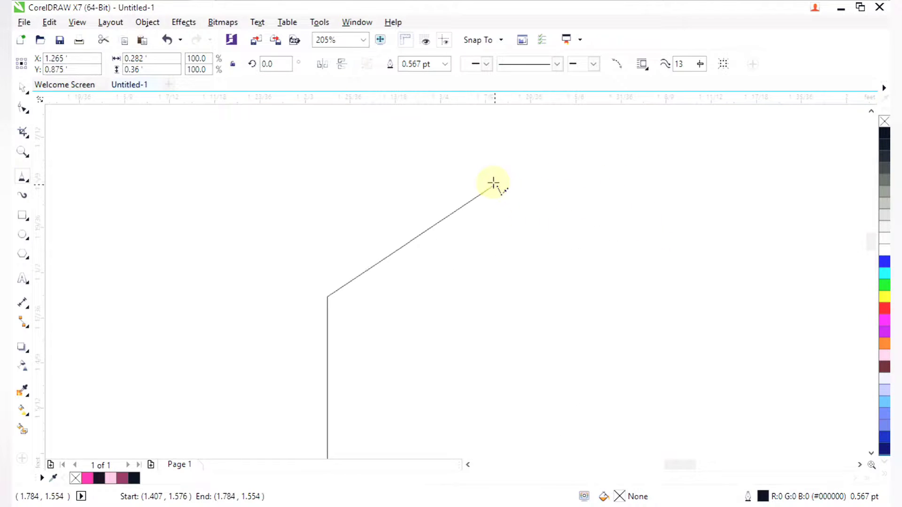
pyautogui.click(484, 150)
pyautogui.scroll(-4, 483, 149)
pyautogui.scroll(5, 399, 135)
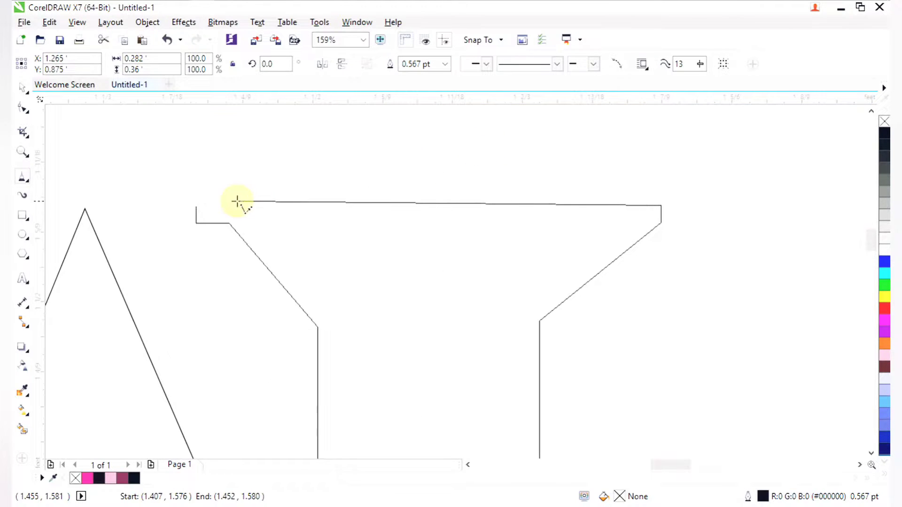
pyautogui.click(198, 204)
# Step: Start the L's foot beside the A's right foot with a short slanted left edge and a base aligned with the A's baseline
pyautogui.scroll(-8, 298, 201)
pyautogui.press('z')
pyautogui.moveTo(256, 181); pyautogui.dragTo(423, 408)
pyautogui.moveTo(282, 244); pyautogui.dragTo(631, 396)
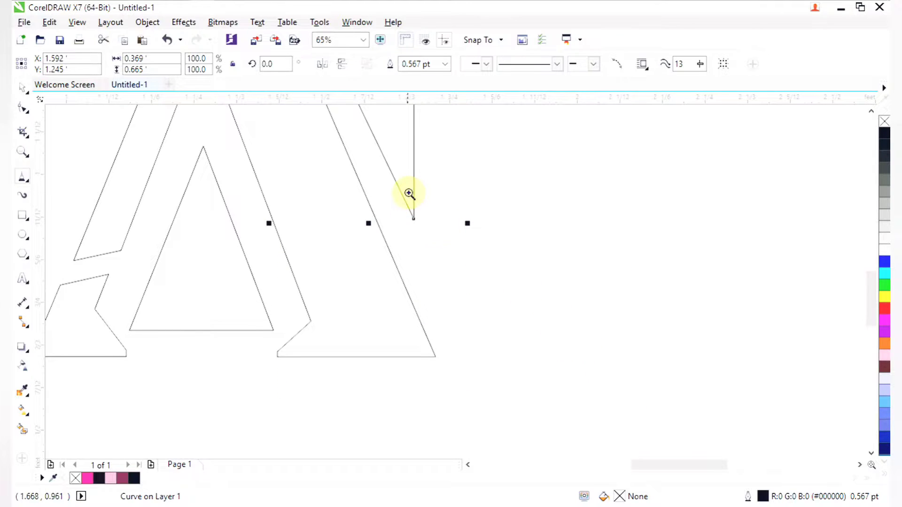
pyautogui.moveTo(407, 209); pyautogui.dragTo(700, 378)
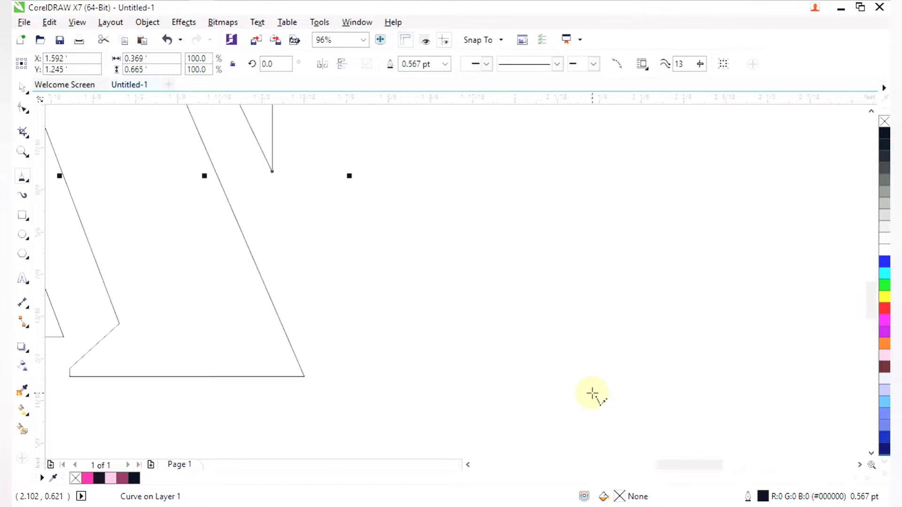
pyautogui.click(328, 334)
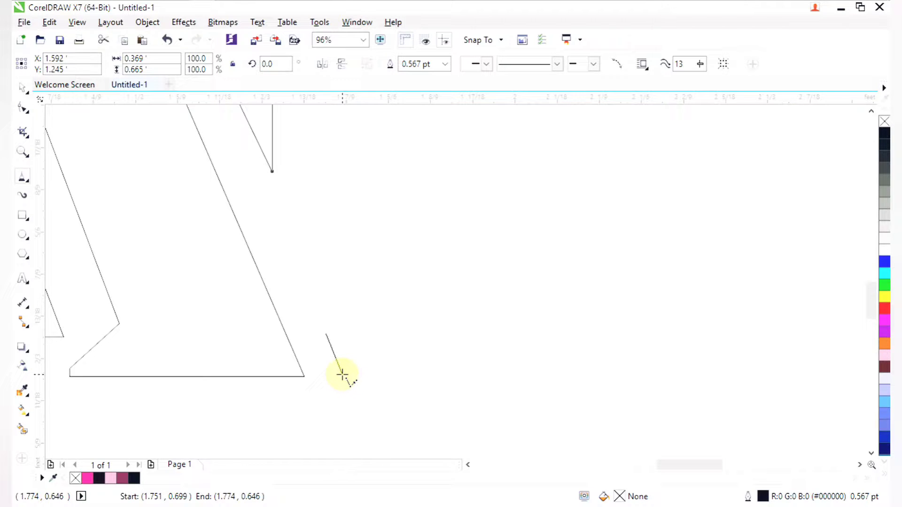
pyautogui.click(342, 374)
pyautogui.click(593, 370)
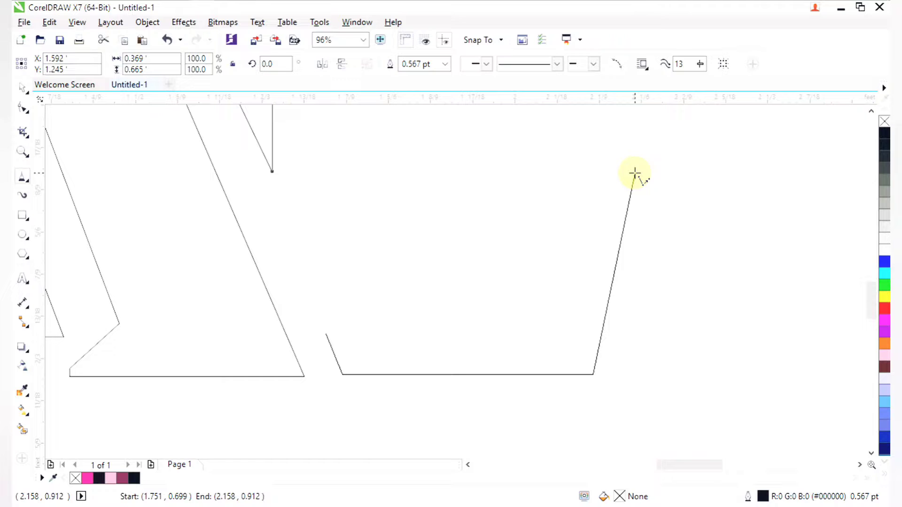
# Step: Draw the L foot's raised tip, slanted inner edge and flat upper edge, closing the shape at about 0.407 by 0.265 ft
pyautogui.scroll(5, 664, 213)
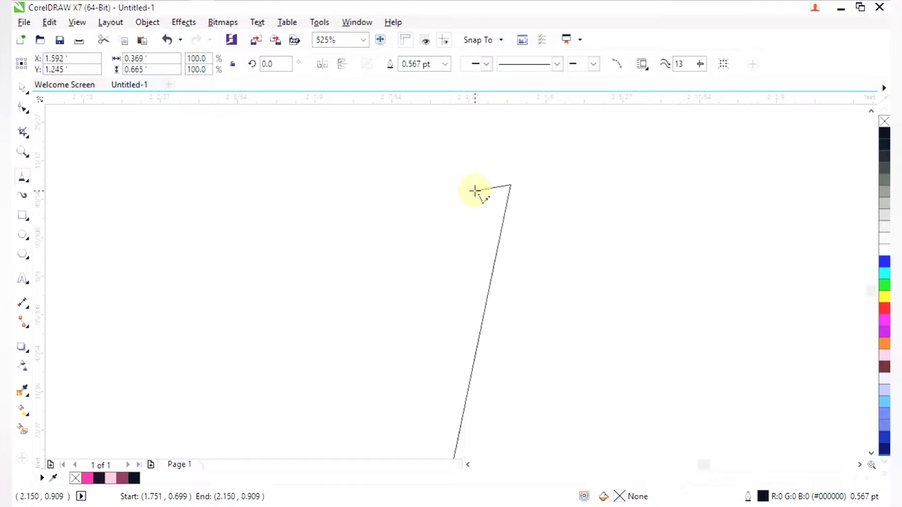
pyautogui.scroll(-10, 470, 186)
pyautogui.press('z')
pyautogui.moveTo(229, 193); pyautogui.dragTo(497, 346)
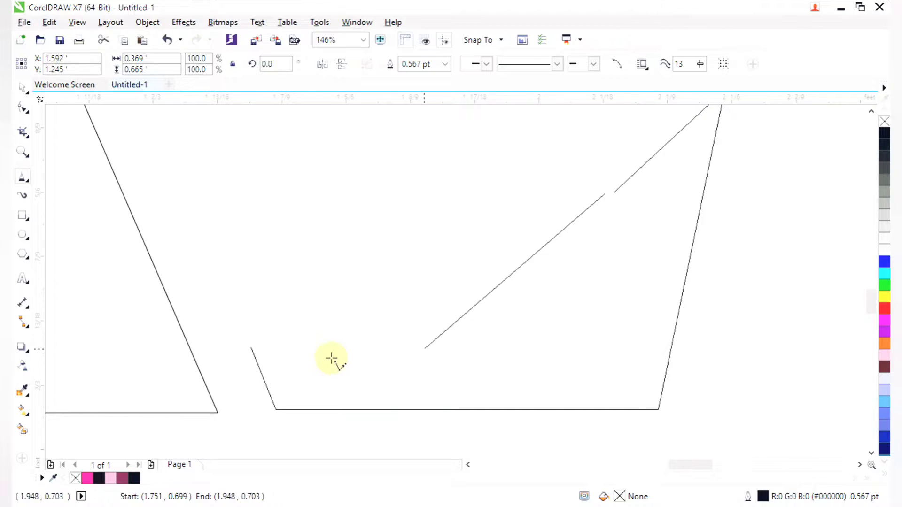
pyautogui.click(436, 347)
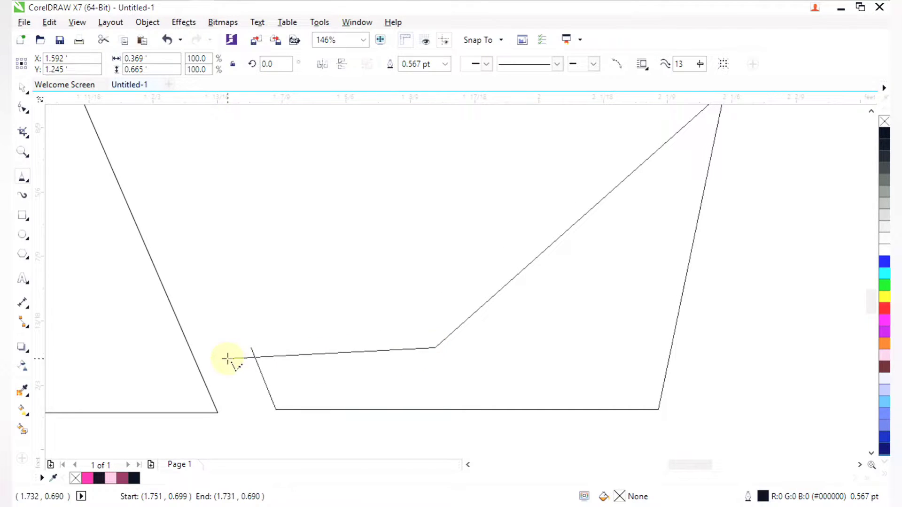
pyautogui.click(253, 355)
# Step: Convert all segments of the L's foot to curves and bend its slanted inner edge into a concave arc
pyautogui.scroll(-12, 374, 342)
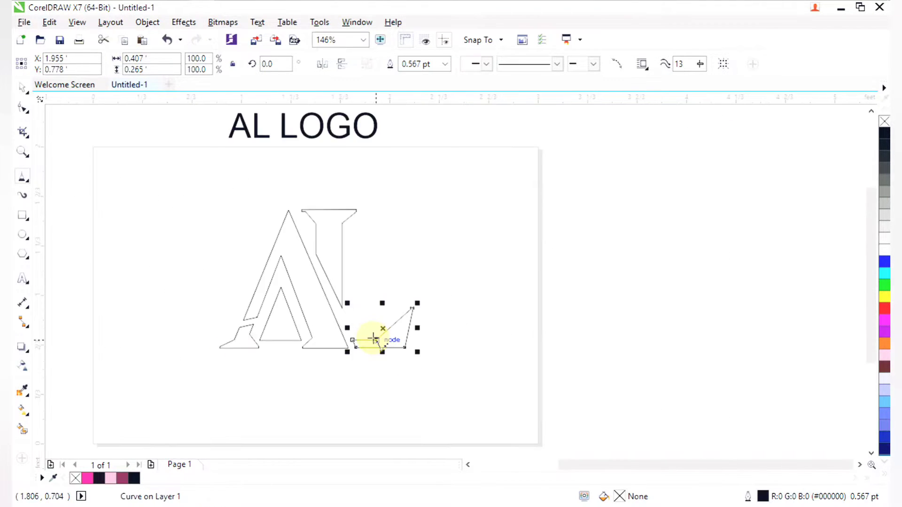
pyautogui.press('z')
pyautogui.moveTo(292, 258); pyautogui.dragTo(411, 374)
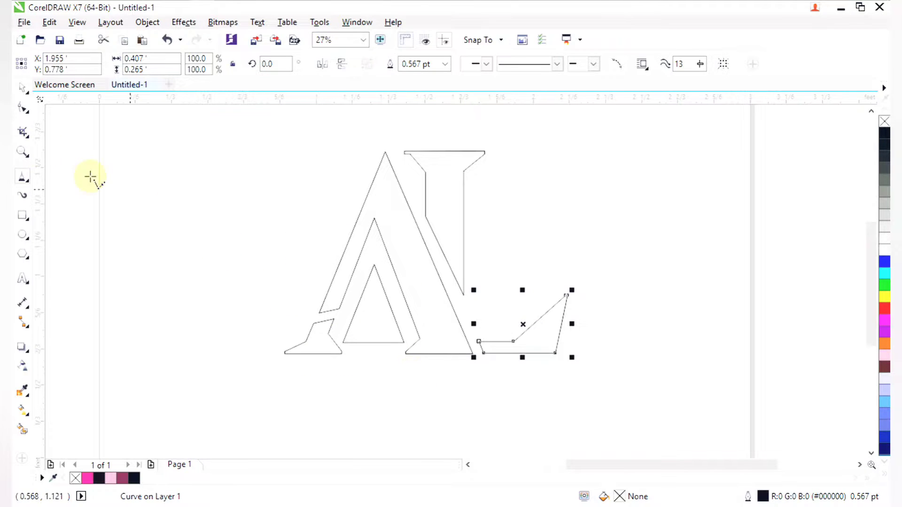
pyautogui.click(23, 111)
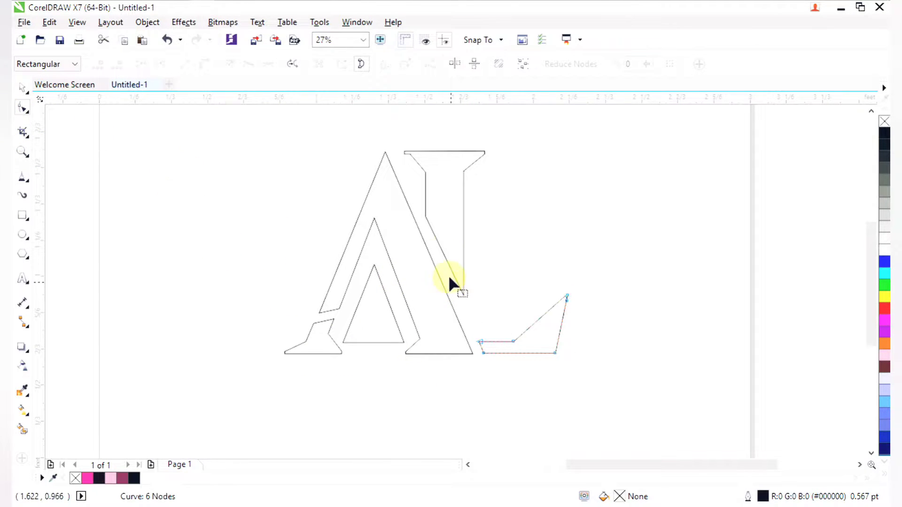
pyautogui.moveTo(585, 383); pyautogui.dragTo(585, 383)
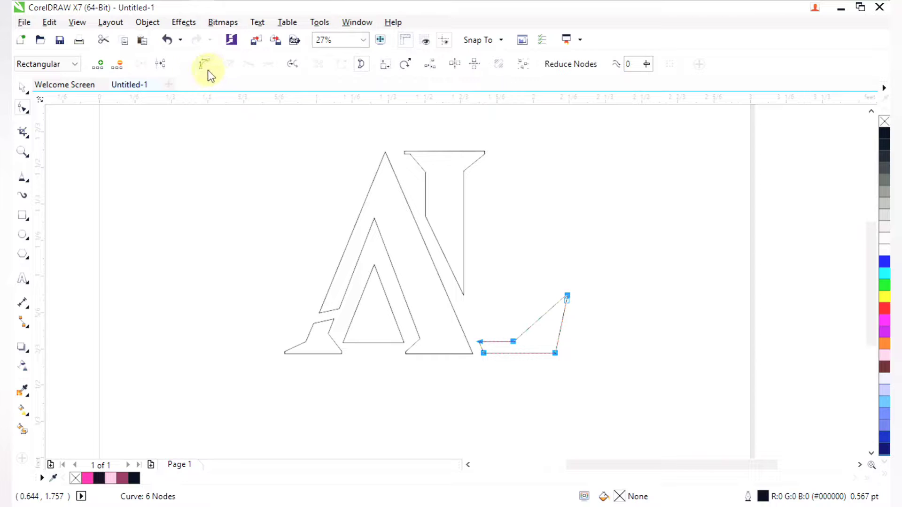
pyautogui.moveTo(383, 216); pyautogui.dragTo(553, 366)
pyautogui.click(476, 325)
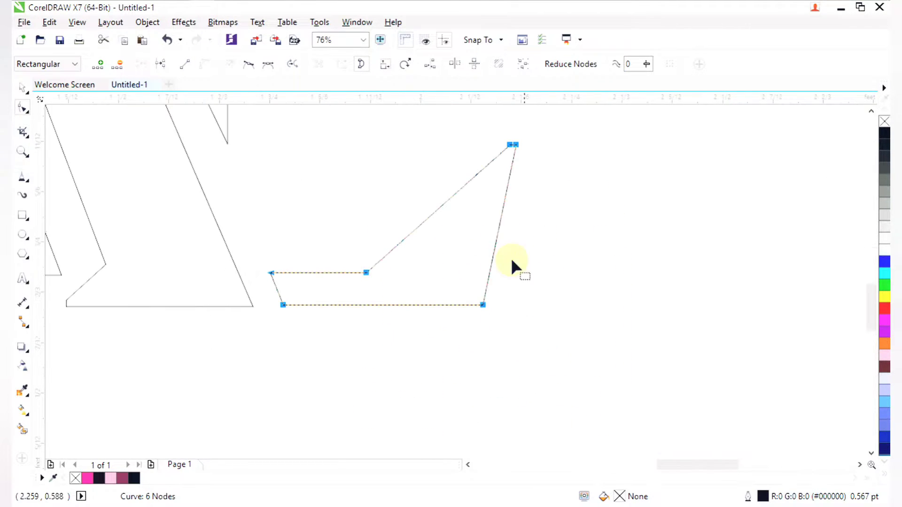
pyautogui.moveTo(443, 210); pyautogui.dragTo(456, 235)
# Step: Select all nodes of the L's stem outline and convert its segments to curves
pyautogui.scroll(-2, 454, 231)
pyautogui.press('F2')
pyautogui.moveTo(352, 172); pyautogui.dragTo(434, 291)
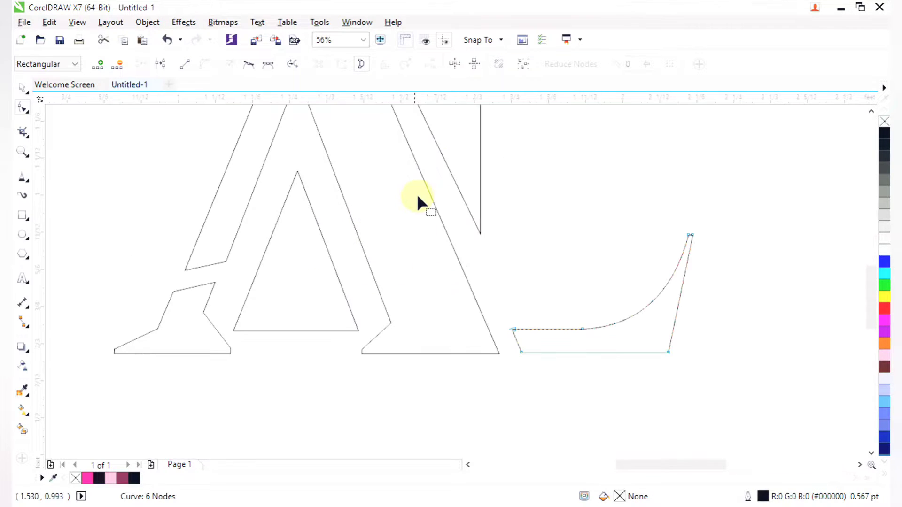
pyautogui.scroll(-2, 427, 191)
pyautogui.press('F2')
pyautogui.moveTo(397, 124); pyautogui.dragTo(489, 274)
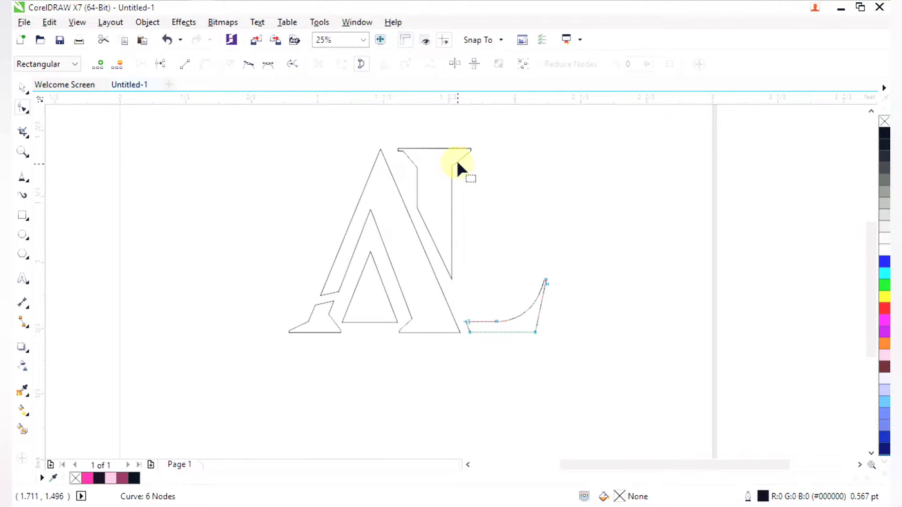
pyautogui.click(456, 158)
pyautogui.moveTo(397, 137); pyautogui.dragTo(472, 219)
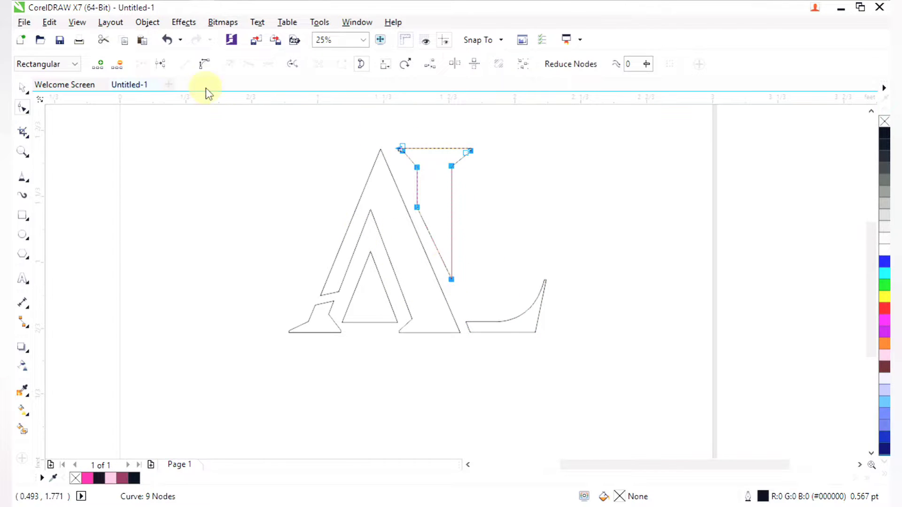
pyautogui.click(205, 64)
# Step: Bend the slanted edges under the L stem's left and right serifs into concave arcs
pyautogui.press('F2')
pyautogui.moveTo(365, 110); pyautogui.dragTo(449, 203)
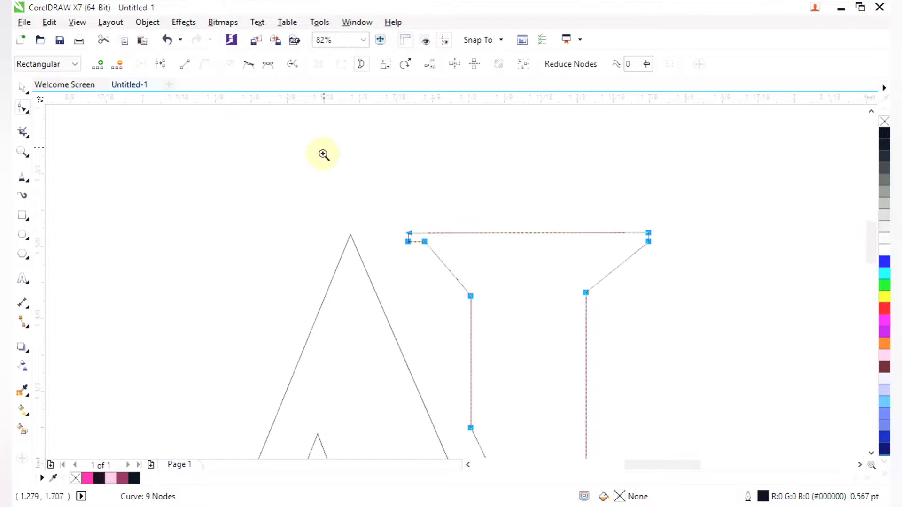
pyautogui.moveTo(323, 155); pyautogui.dragTo(505, 299)
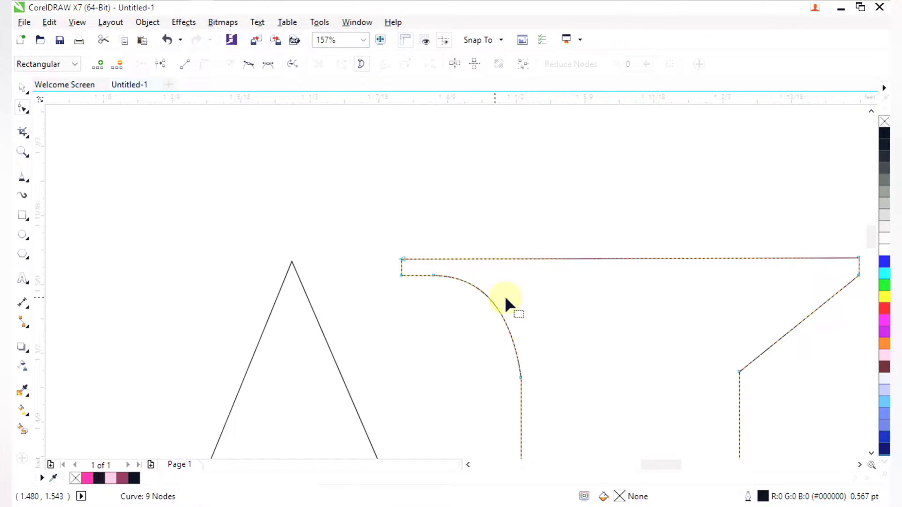
pyautogui.scroll(-4, 506, 301)
pyautogui.scroll(3, 600, 302)
pyautogui.moveTo(598, 277); pyautogui.dragTo(583, 259)
pyautogui.scroll(-4, 583, 258)
# Step: Convert the A's main outline to curves and bend the slanted inner edge of its right foot into a concave arc
pyautogui.moveTo(461, 252); pyautogui.dragTo(594, 391)
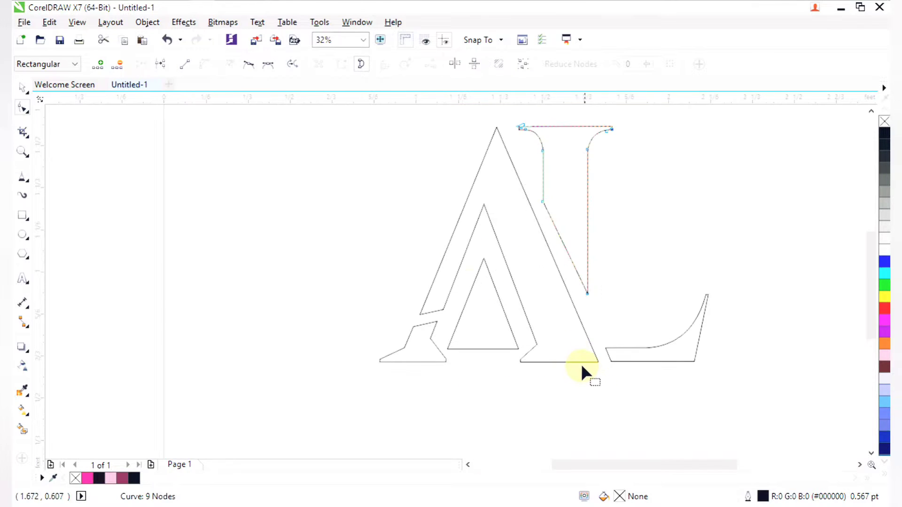
pyautogui.moveTo(386, 249); pyautogui.dragTo(577, 411)
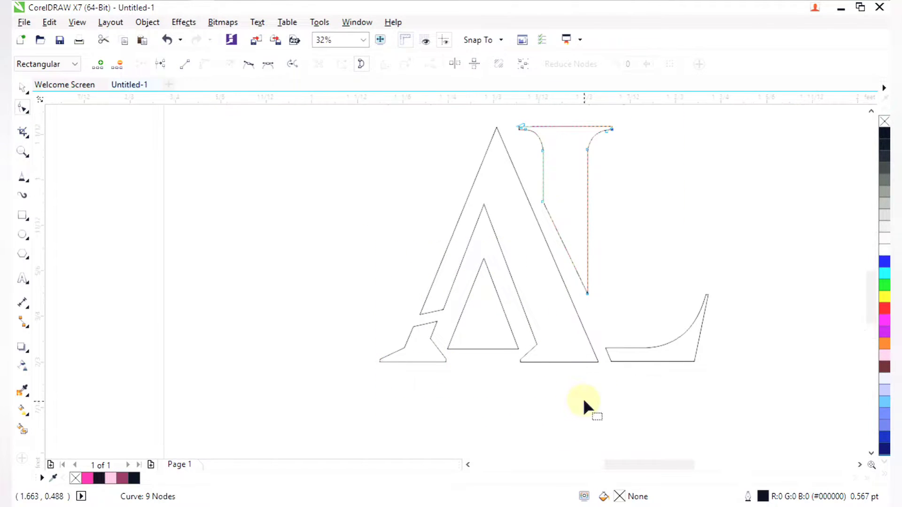
pyautogui.scroll(3, 648, 408)
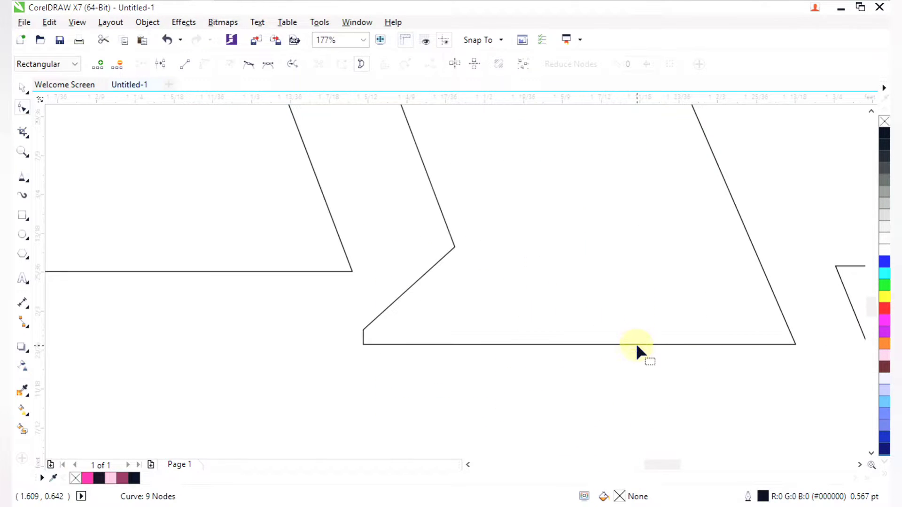
pyautogui.scroll(-5, 635, 340)
pyautogui.moveTo(514, 163); pyautogui.dragTo(706, 374)
pyautogui.press('z')
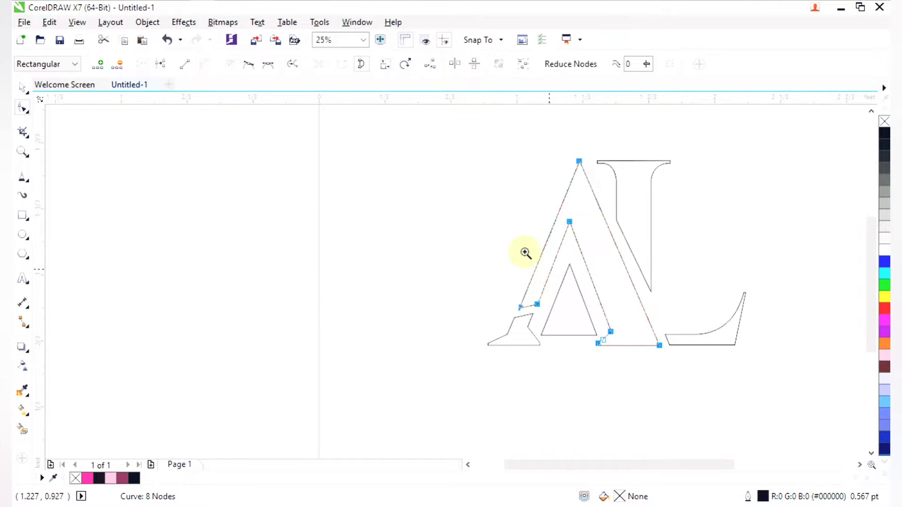
pyautogui.moveTo(493, 239); pyautogui.dragTo(640, 366)
pyautogui.moveTo(488, 320); pyautogui.dragTo(569, 419)
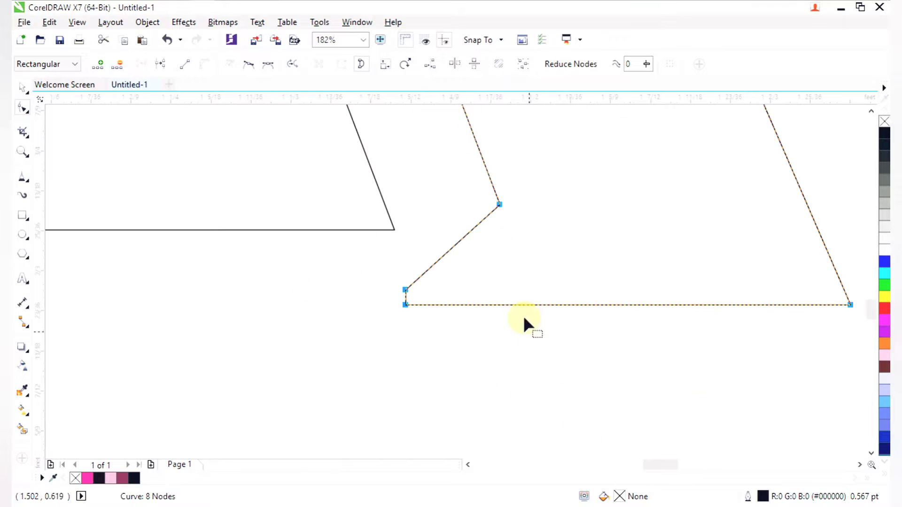
pyautogui.moveTo(457, 242); pyautogui.dragTo(469, 272)
# Step: Examine the whole AL monogram and the still straight-edged left foot piece of the A up close
pyautogui.scroll(-3, 469, 270)
pyautogui.press('F2')
pyautogui.moveTo(377, 196); pyautogui.dragTo(460, 268)
pyautogui.scroll(-2, 505, 242)
pyautogui.press('F2')
pyautogui.scroll(-4, 489, 165)
pyautogui.scroll(3, 499, 171)
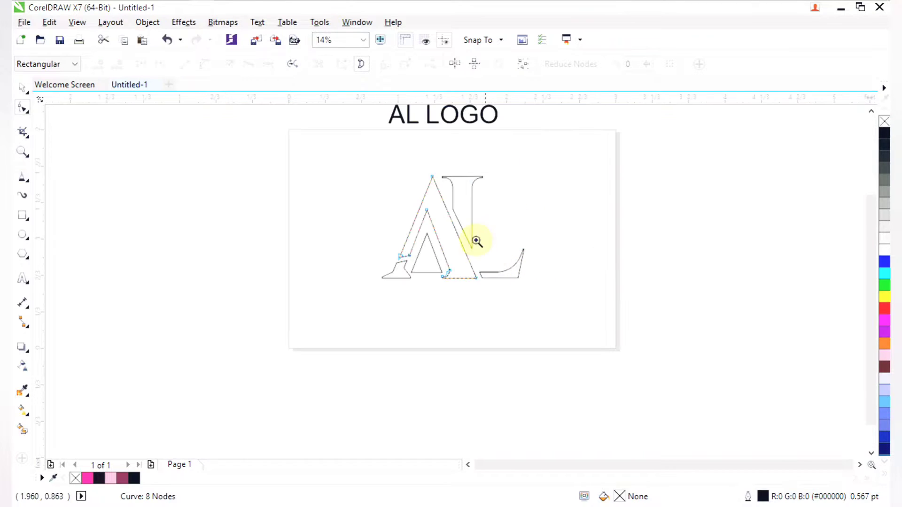
pyautogui.moveTo(371, 184); pyautogui.dragTo(433, 310)
pyautogui.press('F2')
pyautogui.moveTo(320, 268); pyautogui.dragTo(582, 443)
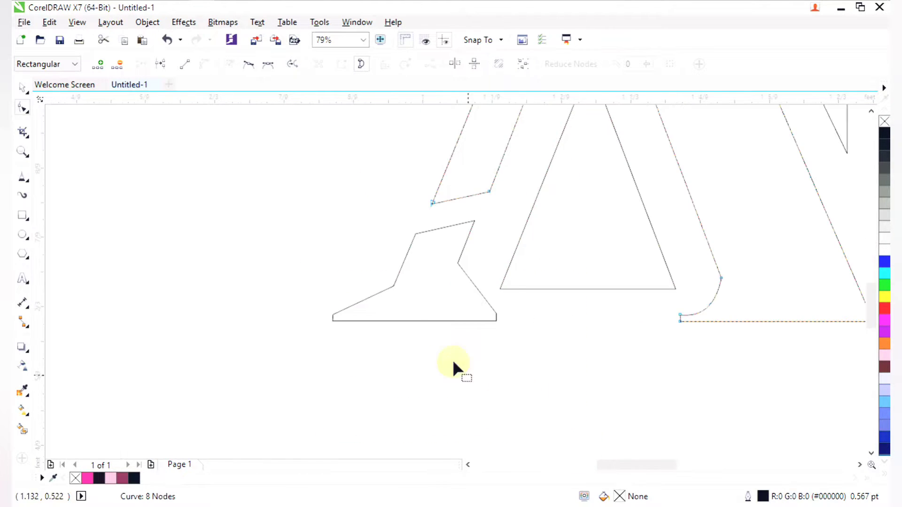
# Step: Select all nodes of the A's left foot piece and convert its segments to curves
pyautogui.press('space')
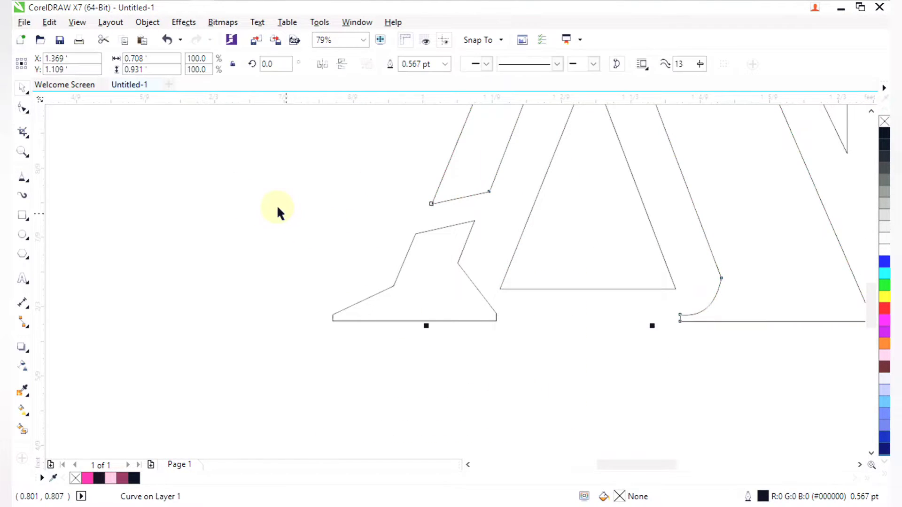
pyautogui.click(415, 229)
pyautogui.click(418, 234)
pyautogui.press('F10')
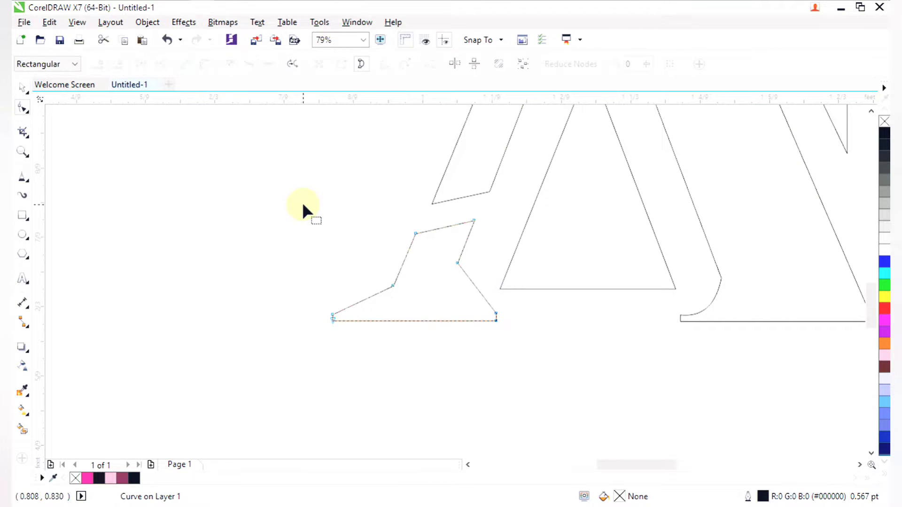
pyautogui.moveTo(303, 204); pyautogui.dragTo(511, 352)
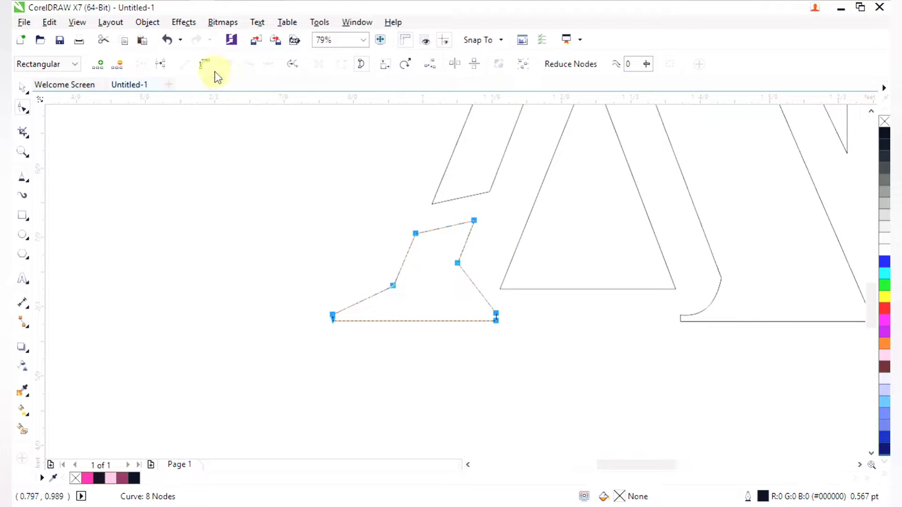
# Step: Bend the slanted left and right edges of the A's left foot piece into concave arcs
pyautogui.moveTo(346, 243); pyautogui.dragTo(409, 364)
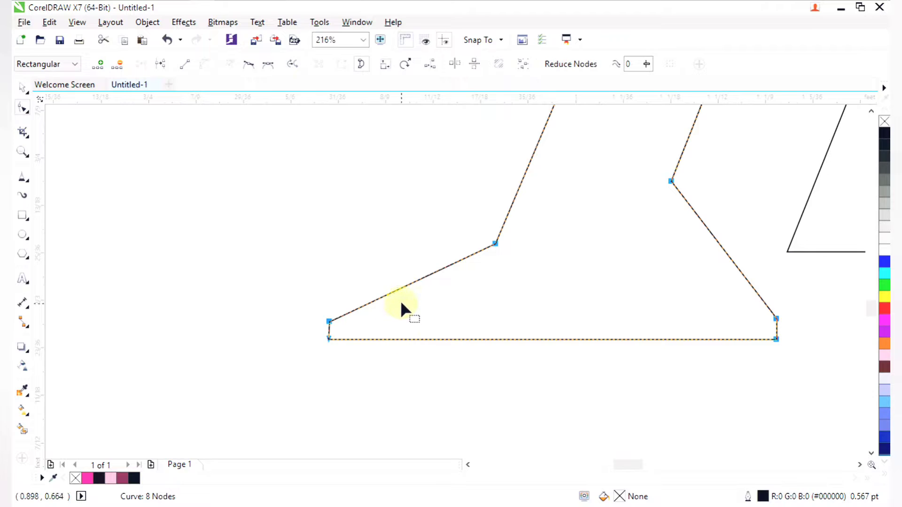
pyautogui.moveTo(401, 303); pyautogui.dragTo(433, 301)
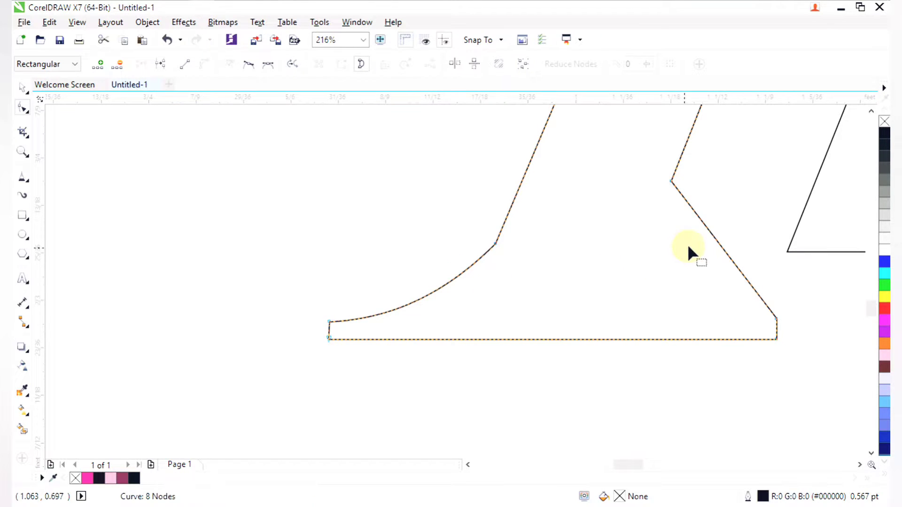
pyautogui.moveTo(726, 251); pyautogui.dragTo(692, 289)
# Step: Fill the A's main shape with a linear fountain fill from bright pink at the apex to black at the lower end of its left leg
pyautogui.scroll(-3, 691, 290)
pyautogui.press('F2')
pyautogui.moveTo(644, 190); pyautogui.dragTo(810, 310)
pyautogui.press('space')
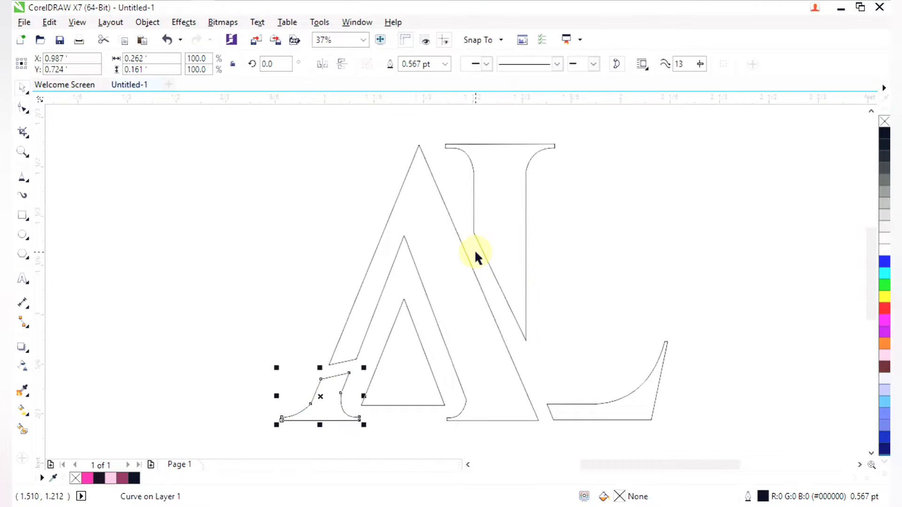
pyautogui.click(418, 144)
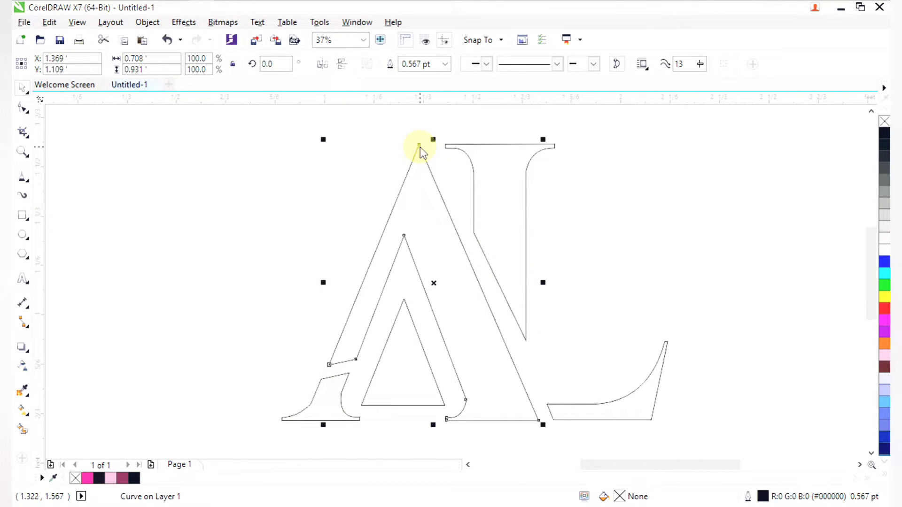
pyautogui.press('g')
pyautogui.moveTo(419, 144); pyautogui.dragTo(341, 362)
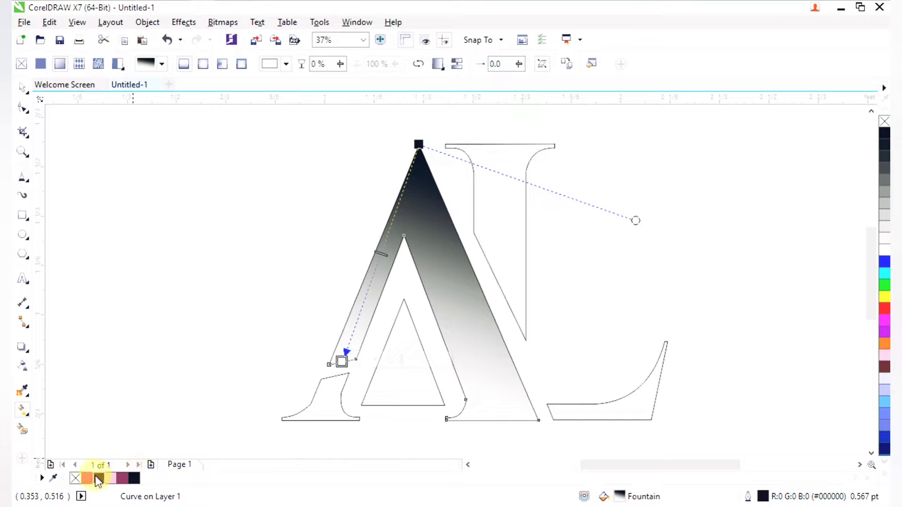
pyautogui.moveTo(90, 476); pyautogui.dragTo(419, 146)
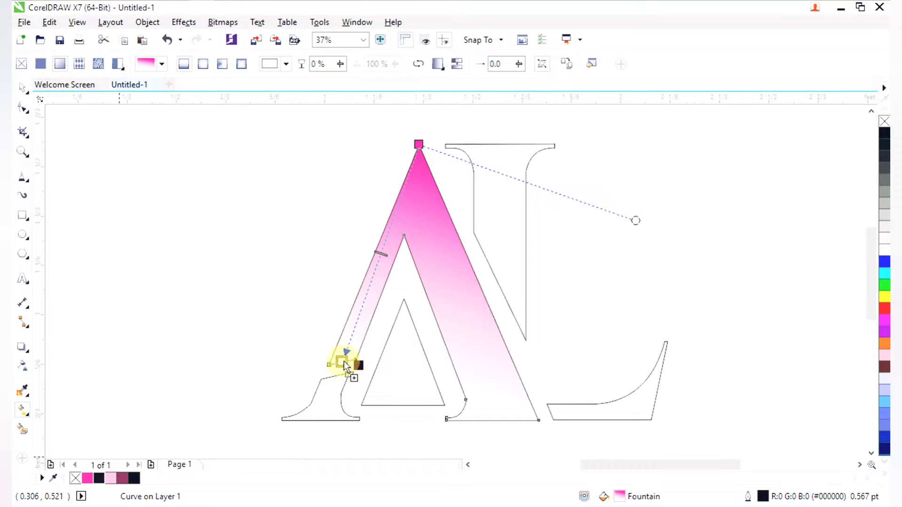
pyautogui.moveTo(344, 361); pyautogui.dragTo(342, 361)
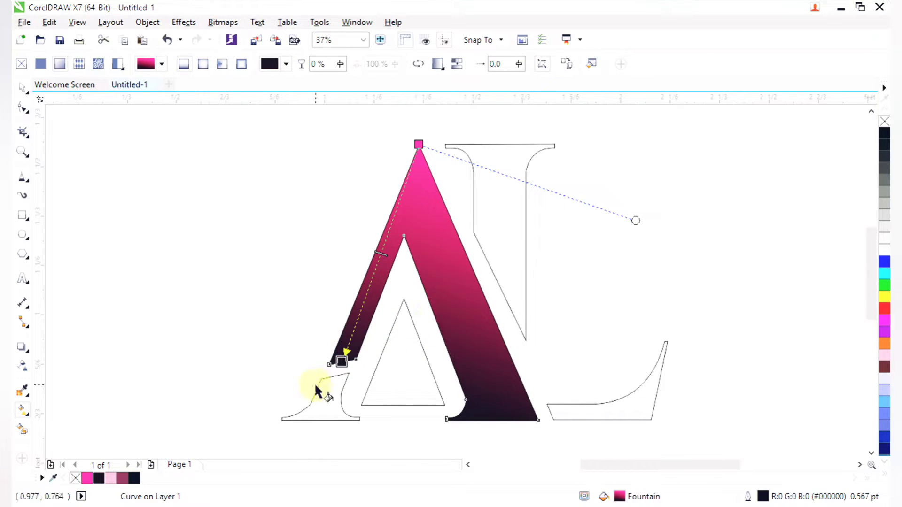
# Step: Copy the A's pink-to-black fill to its left foot piece and orient it black at the upper edge and pink at the base
pyautogui.click(351, 419)
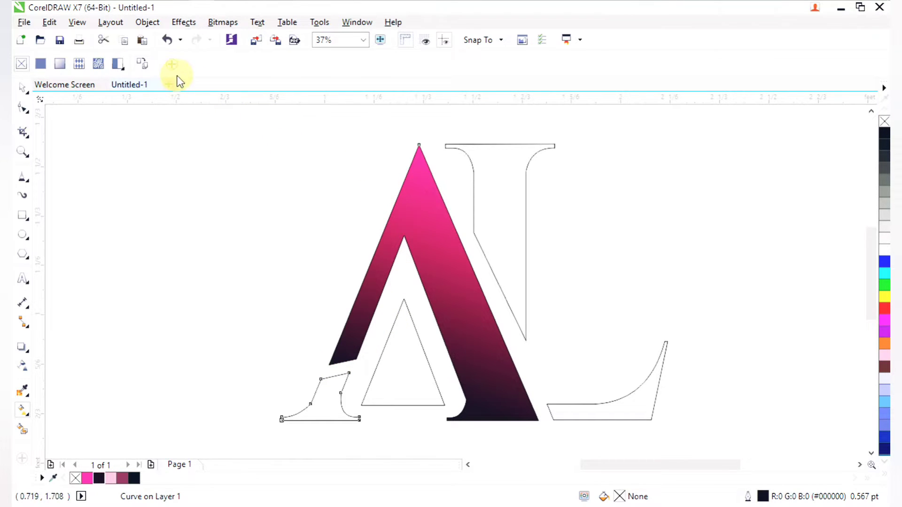
pyautogui.click(147, 65)
pyautogui.click(412, 221)
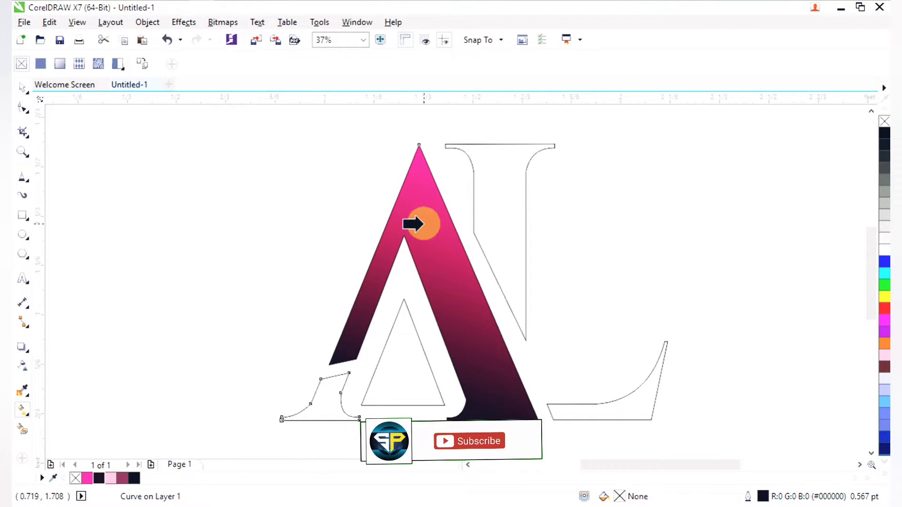
pyautogui.moveTo(314, 373); pyautogui.dragTo(341, 361)
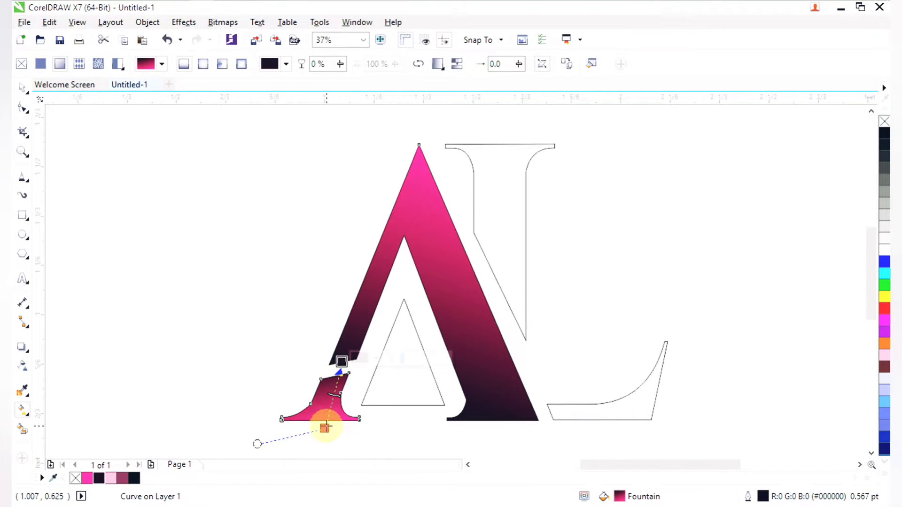
pyautogui.press('space')
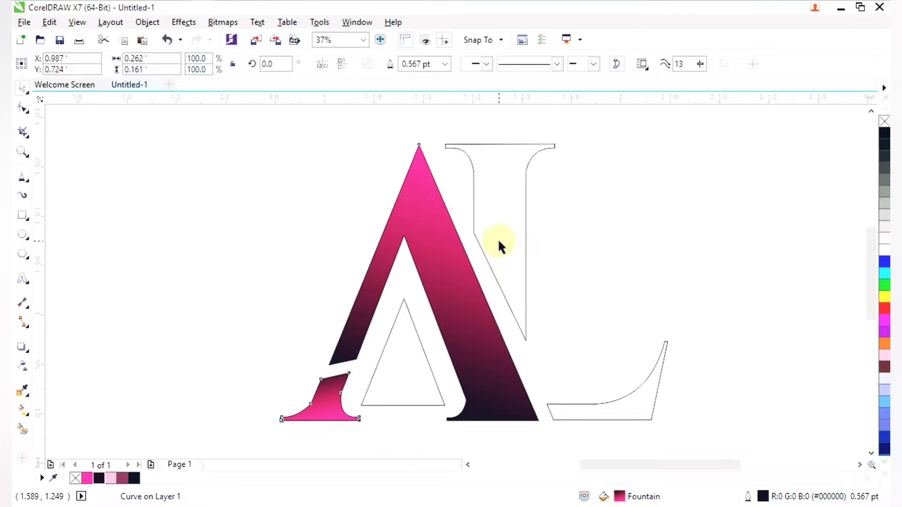
# Step: Fill the L's stem with a linear fountain fill from light pink at the upper serif to plum at the lower point
pyautogui.click(410, 325)
pyautogui.click(413, 323)
pyautogui.click(473, 206)
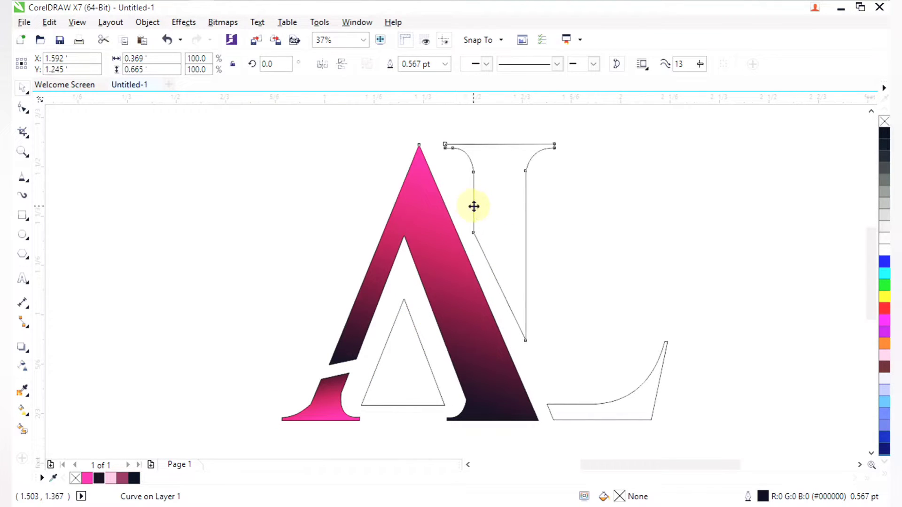
pyautogui.press('g')
pyautogui.moveTo(500, 137); pyautogui.dragTo(511, 320)
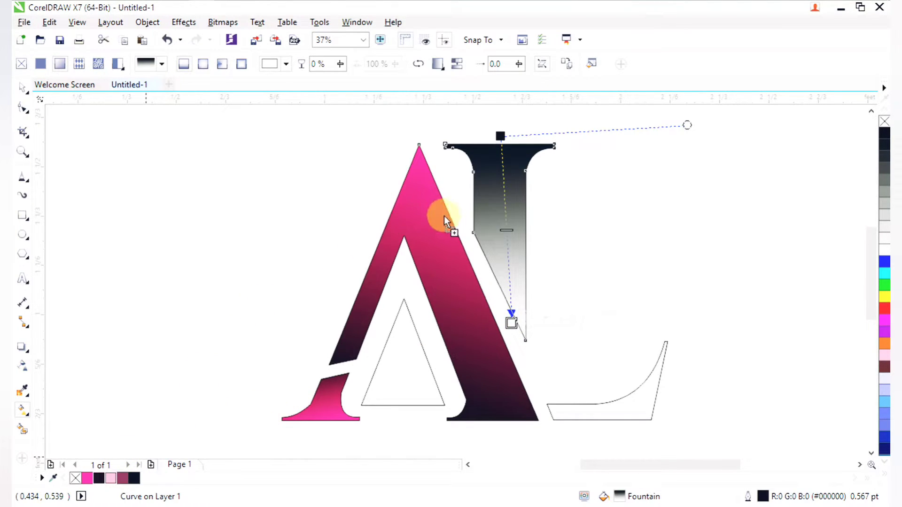
pyautogui.moveTo(500, 140); pyautogui.dragTo(499, 137)
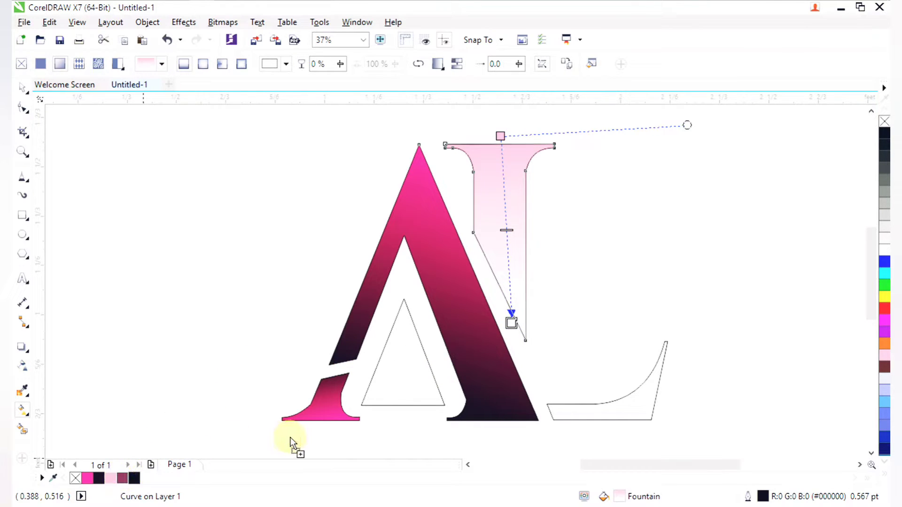
pyautogui.moveTo(497, 338); pyautogui.dragTo(511, 323)
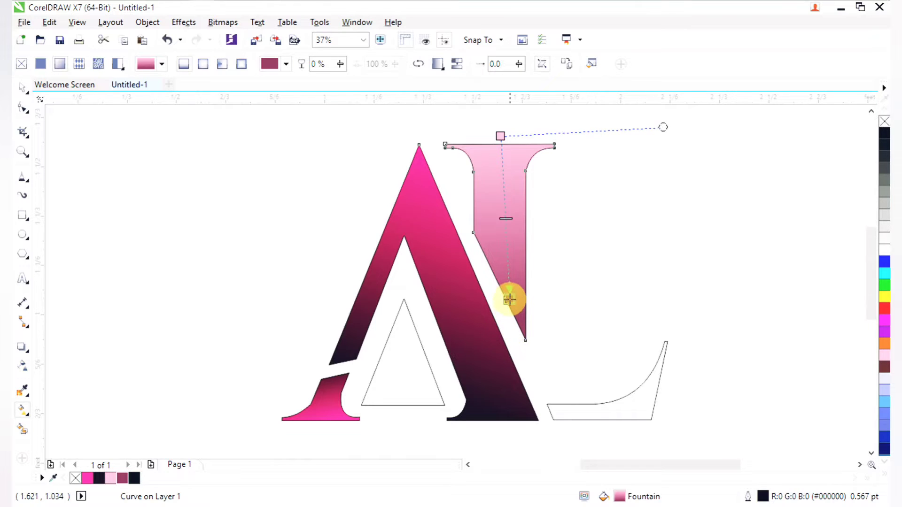
pyautogui.press('space')
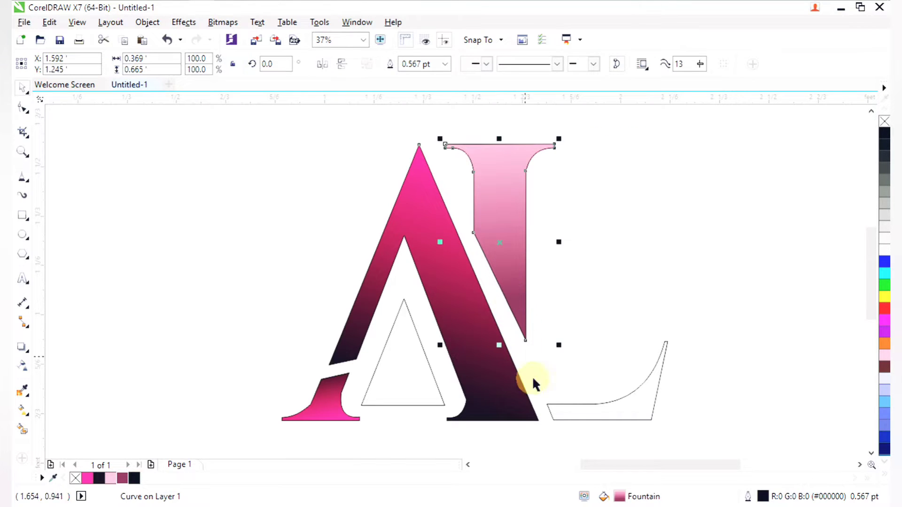
# Step: Copy the L stem's gradient to the L's foot piece and run it from light pink at the raised tip to plum at the lower left end
pyautogui.click(602, 402)
pyautogui.press('g')
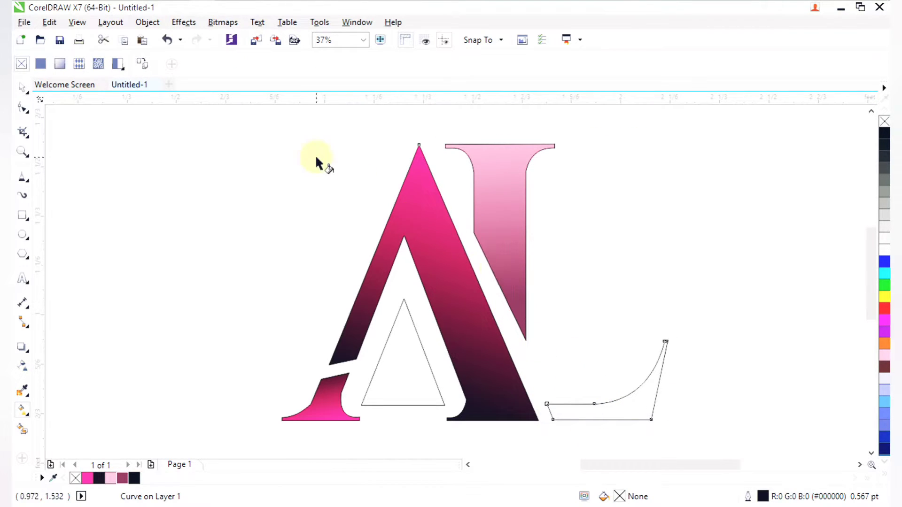
pyautogui.click(141, 64)
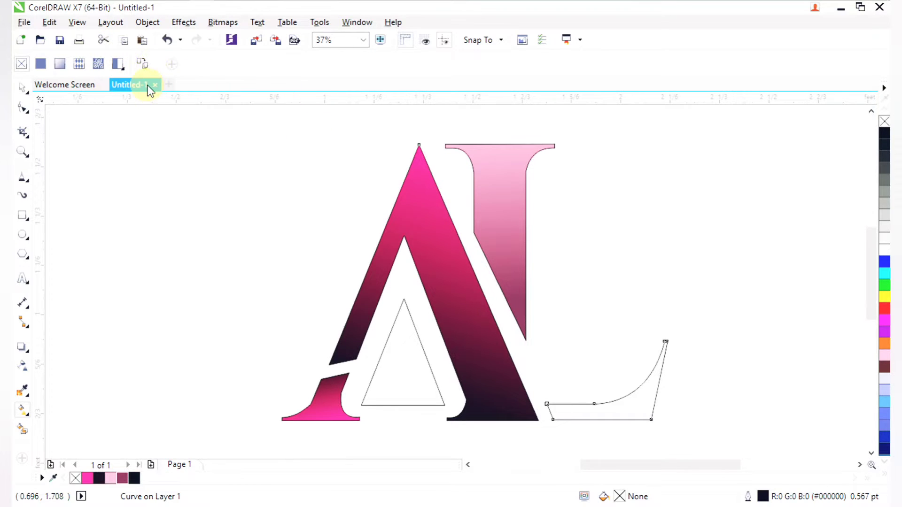
pyautogui.click(492, 195)
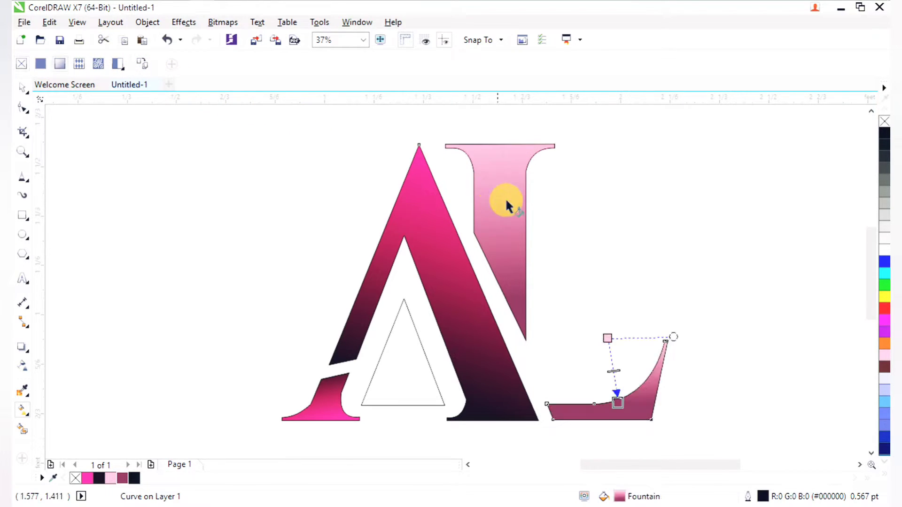
pyautogui.moveTo(610, 339); pyautogui.dragTo(662, 348)
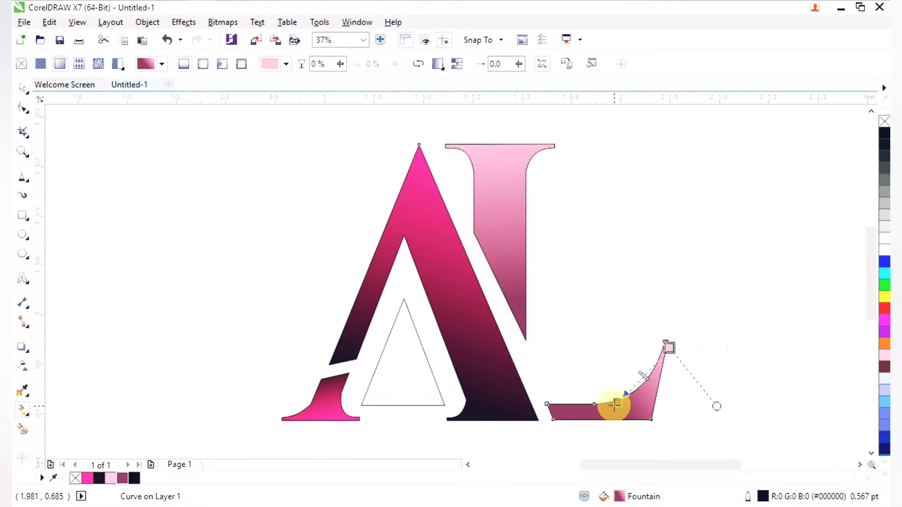
pyautogui.moveTo(612, 402); pyautogui.dragTo(558, 436)
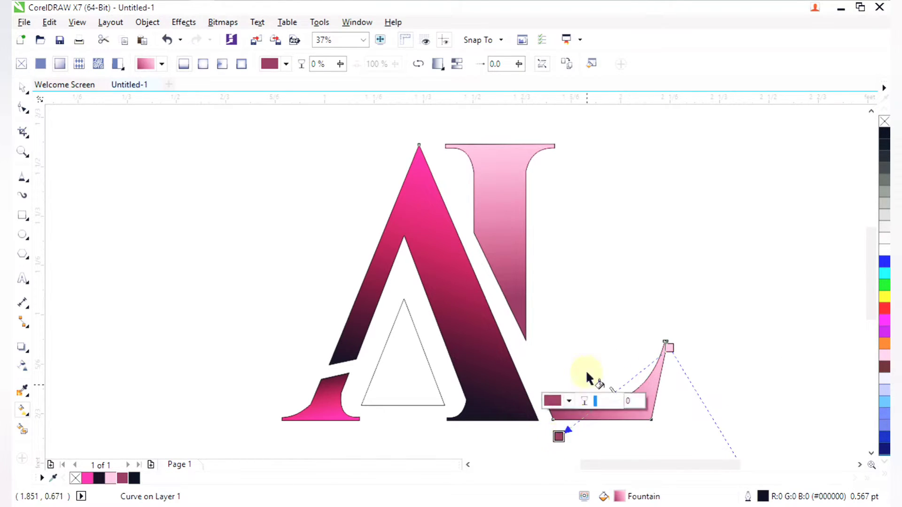
pyautogui.press('space')
# Step: Fill the triangle inside the A with solid black
pyautogui.click(595, 346)
pyautogui.scroll(-2, 530, 316)
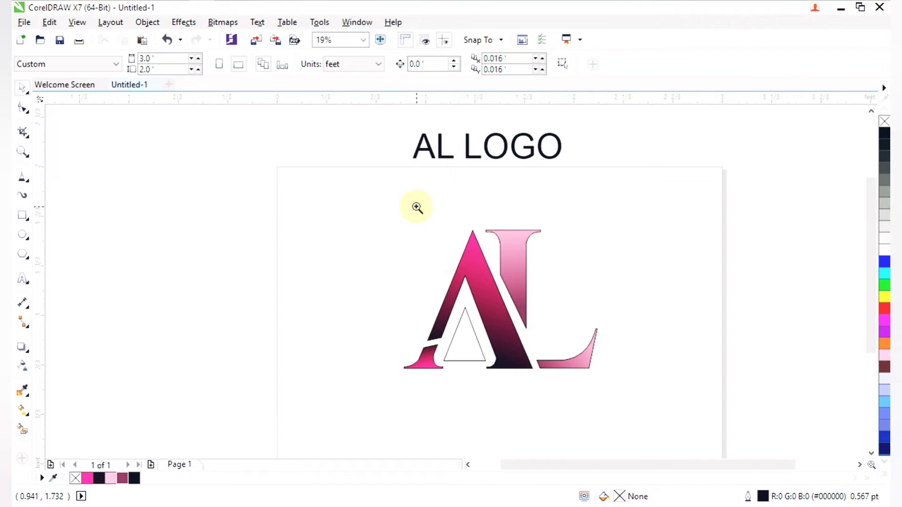
pyautogui.moveTo(382, 198); pyautogui.dragTo(623, 414)
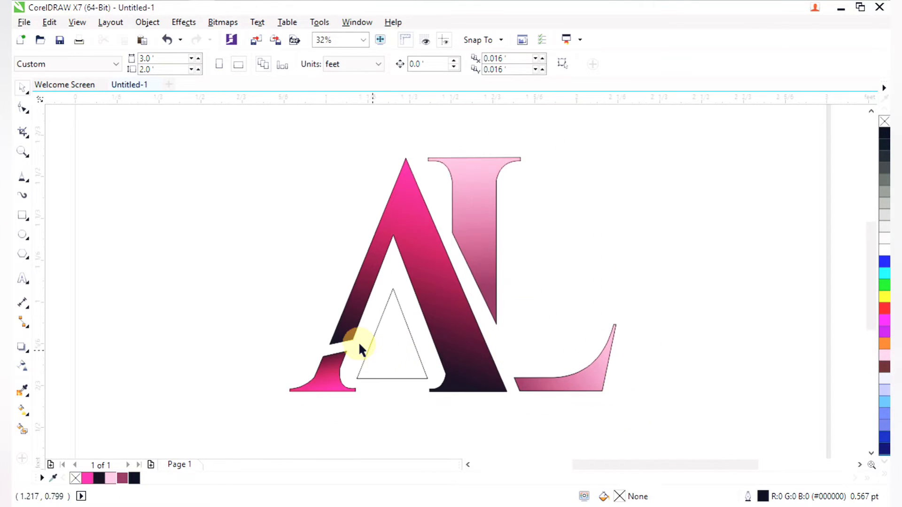
pyautogui.click(418, 347)
pyautogui.press('g')
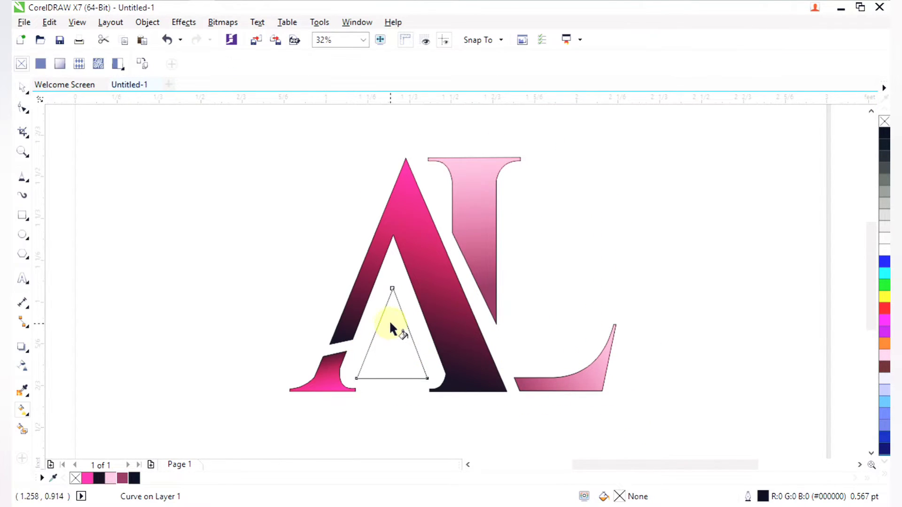
pyautogui.click(133, 478)
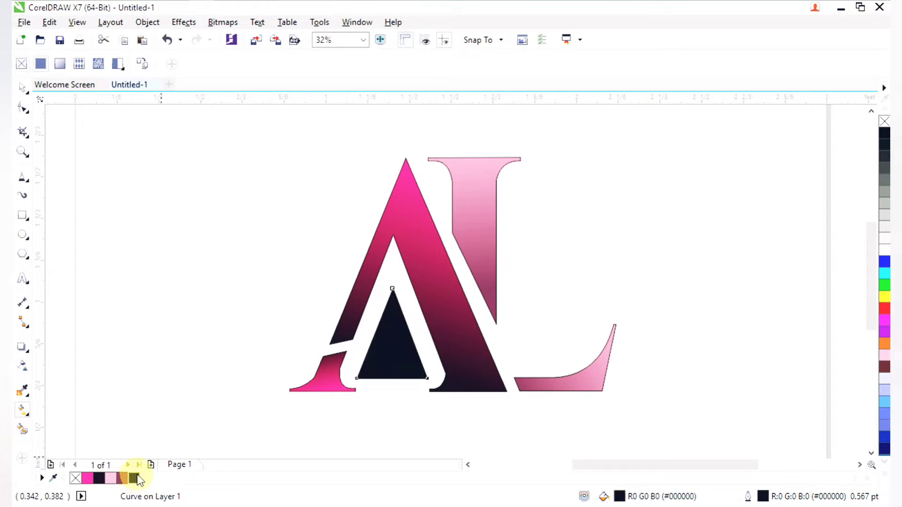
pyautogui.press('space')
# Step: Select all five monogram shapes and remove their outlines
pyautogui.click(278, 292)
pyautogui.scroll(-1, 282, 291)
pyautogui.moveTo(287, 209); pyautogui.dragTo(542, 355)
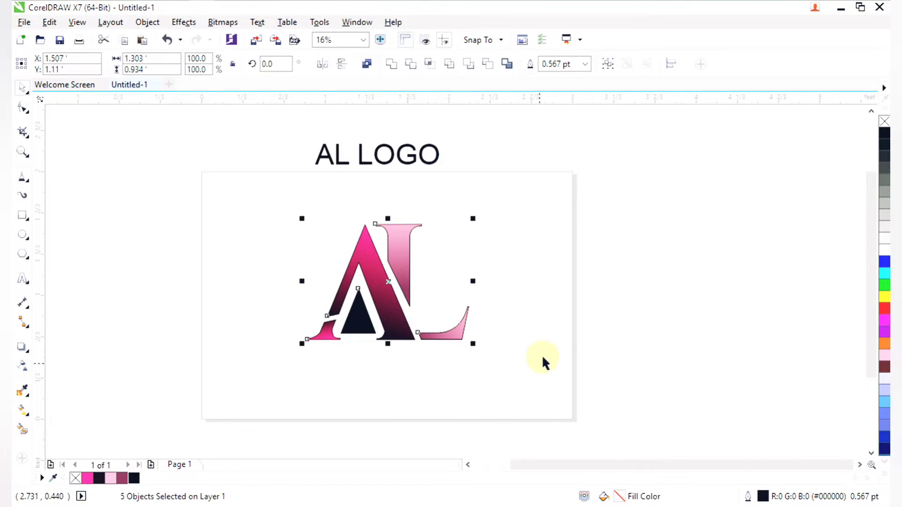
pyautogui.rightClick(885, 121)
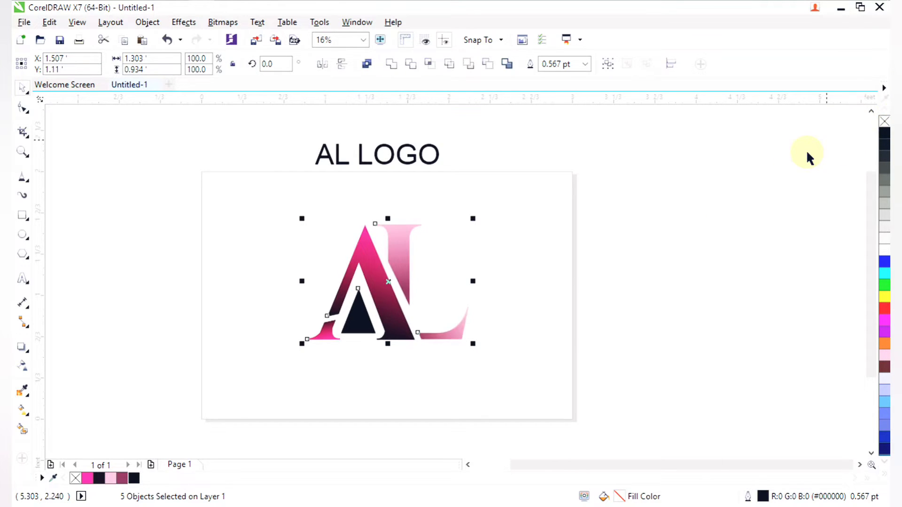
pyautogui.click(584, 246)
# Step: Try light pink and plum fills on the triangle inside the A and return it to black
pyautogui.moveTo(253, 186); pyautogui.dragTo(486, 362)
pyautogui.moveTo(288, 160); pyautogui.dragTo(639, 428)
pyautogui.click(402, 381)
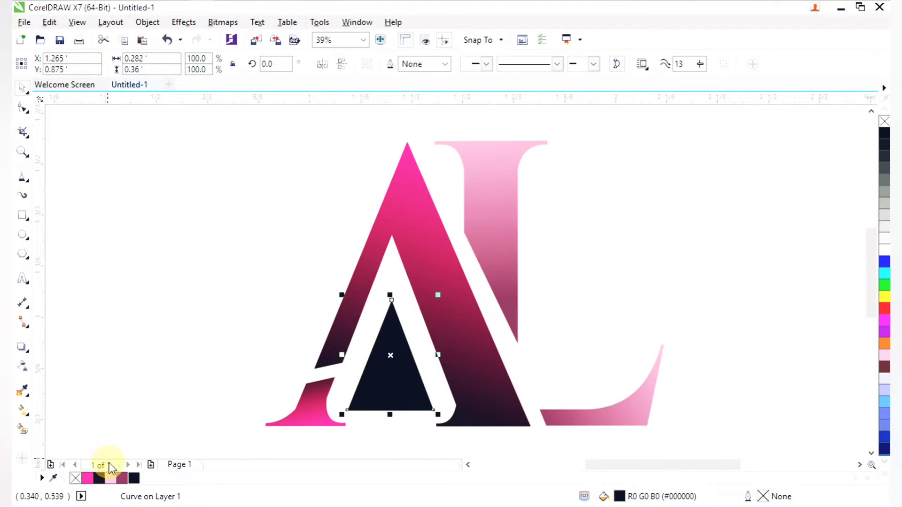
pyautogui.click(111, 479)
pyautogui.click(276, 309)
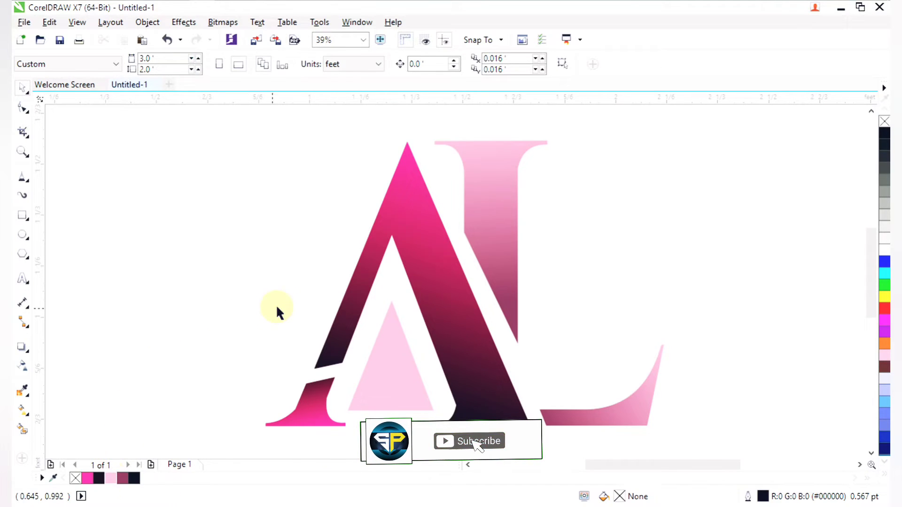
pyautogui.click(368, 382)
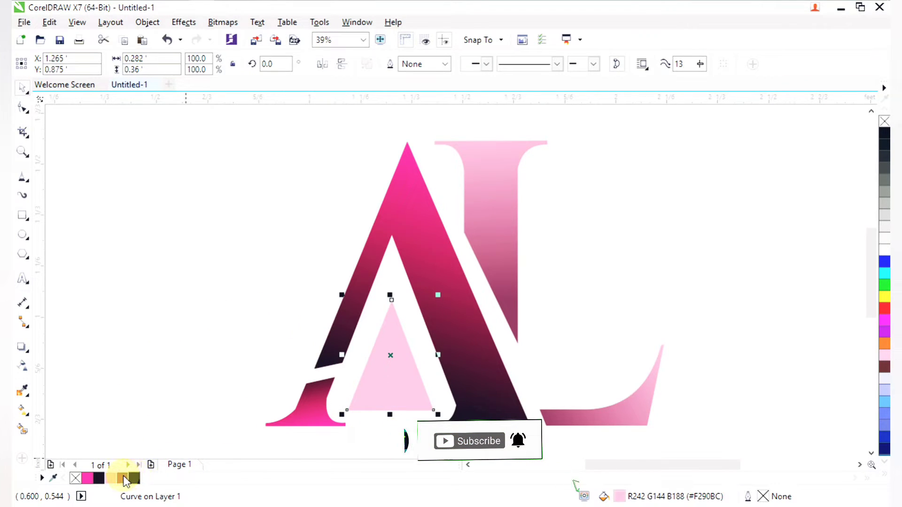
pyautogui.click(122, 478)
pyautogui.click(134, 478)
pyautogui.click(362, 293)
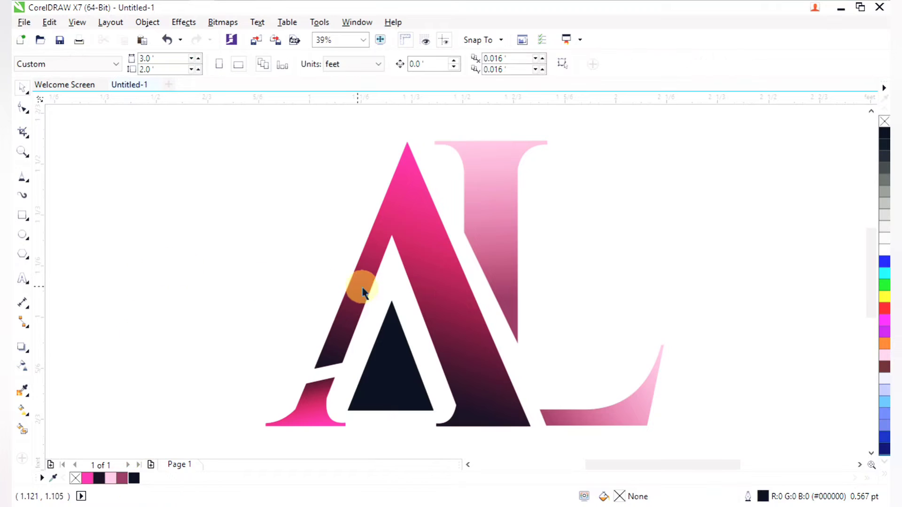
# Step: Apply a one-step inside contour to the large A shape with an offset of about 0.066 feet, leaving a narrow strip in its thick leg
pyautogui.click(421, 288)
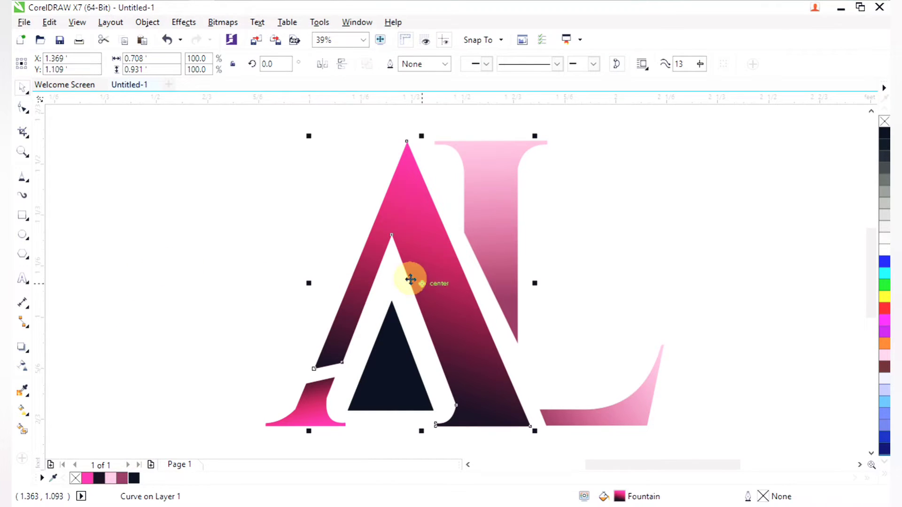
pyautogui.click(28, 350)
pyautogui.click(76, 363)
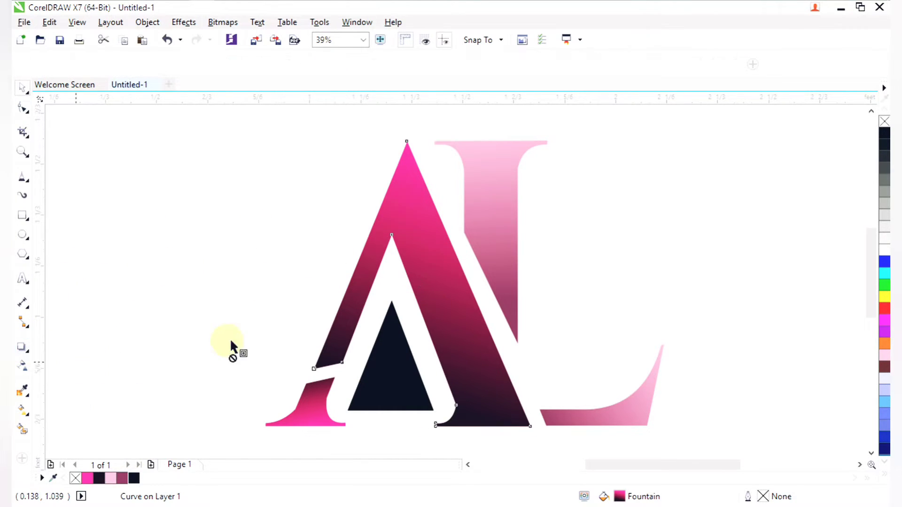
pyautogui.moveTo(388, 194); pyautogui.dragTo(398, 210)
pyautogui.click(484, 282)
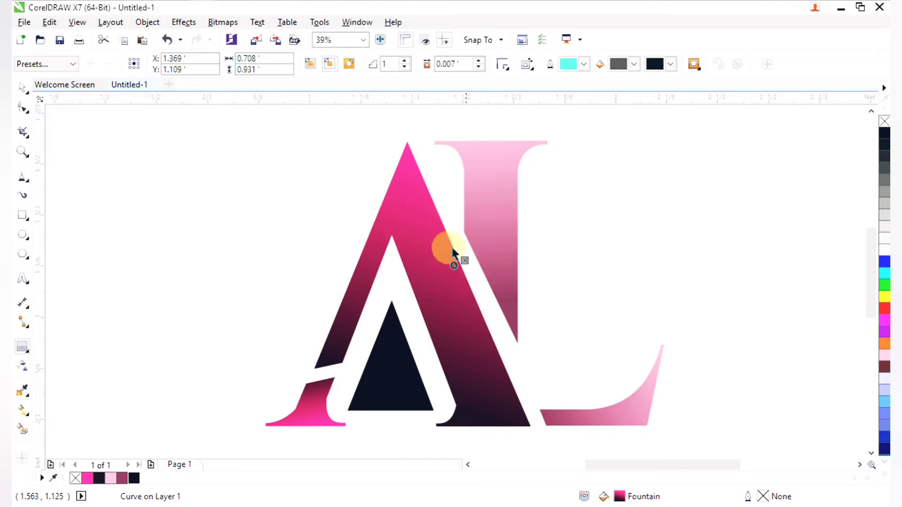
pyautogui.click(349, 68)
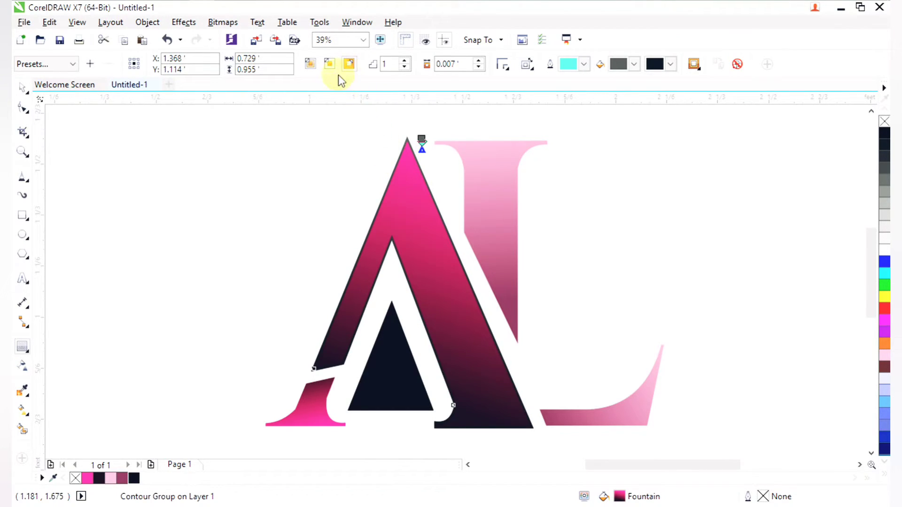
pyautogui.click(328, 64)
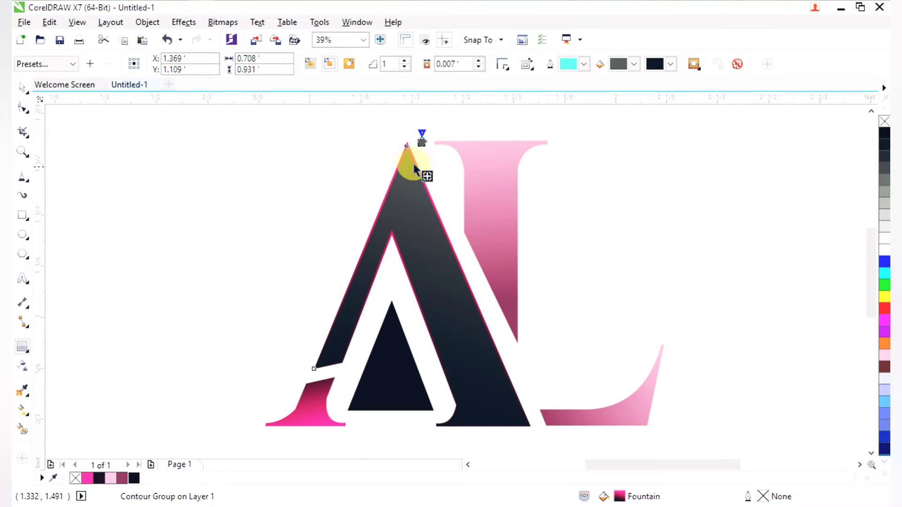
pyautogui.moveTo(418, 141); pyautogui.dragTo(423, 165)
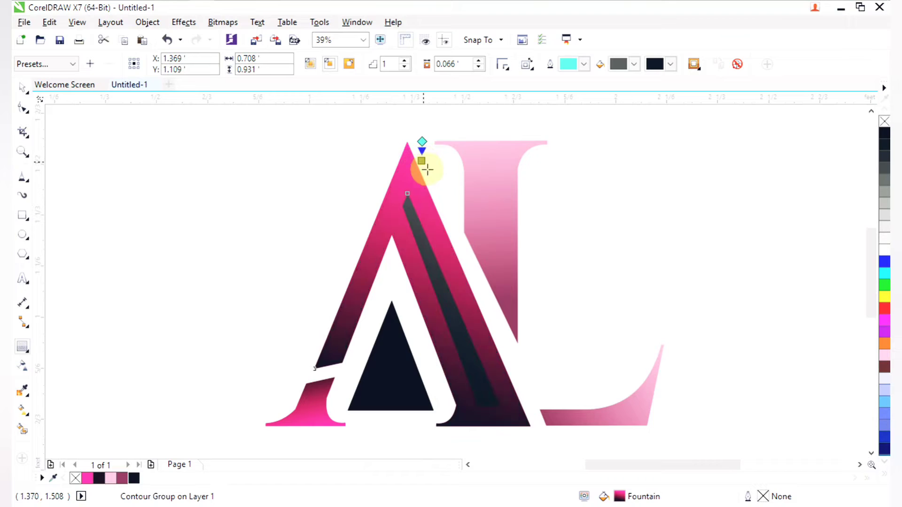
# Step: Try grouping the A with its inner contour and ungroup them again
pyautogui.rightClick(421, 240)
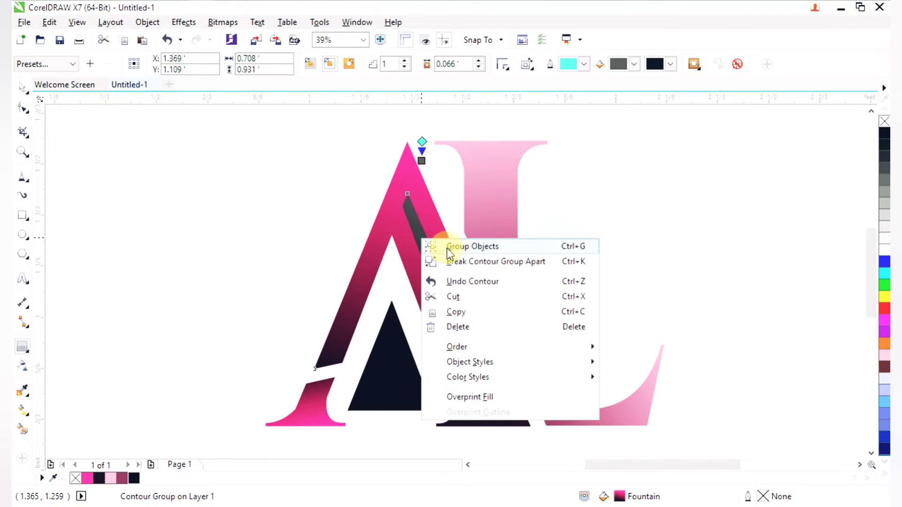
pyautogui.click(454, 247)
pyautogui.rightClick(440, 245)
pyautogui.click(432, 248)
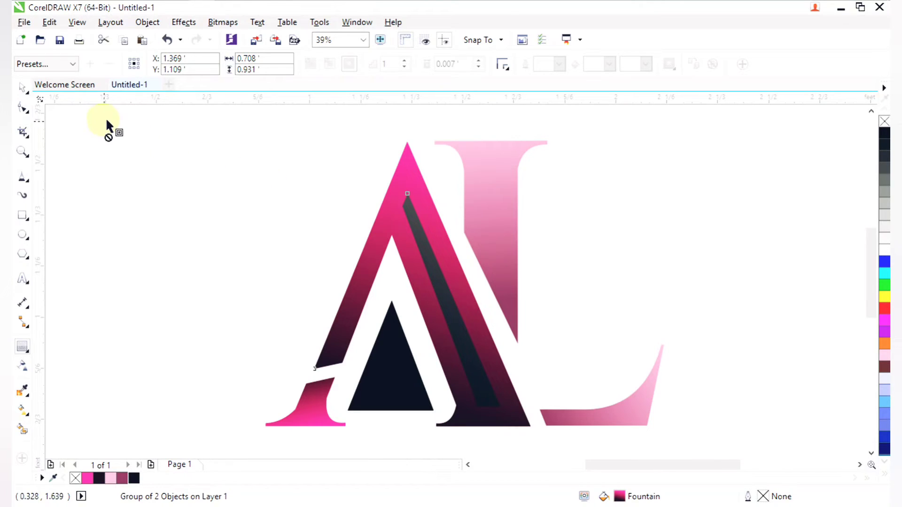
pyautogui.click(19, 88)
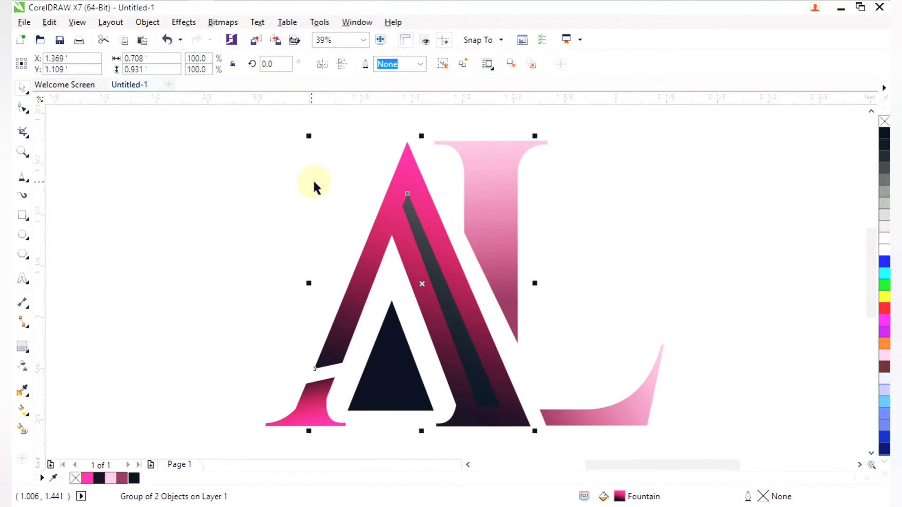
pyautogui.rightClick(403, 215)
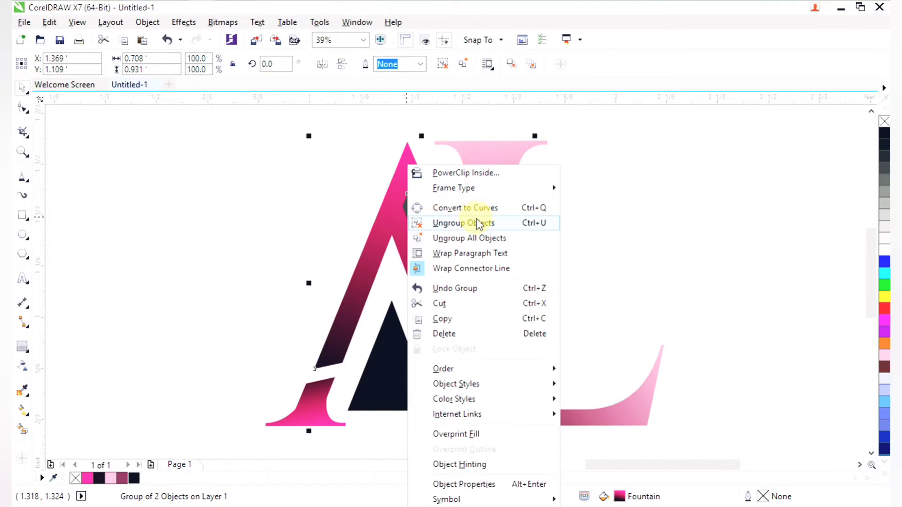
pyautogui.click(478, 224)
pyautogui.click(679, 228)
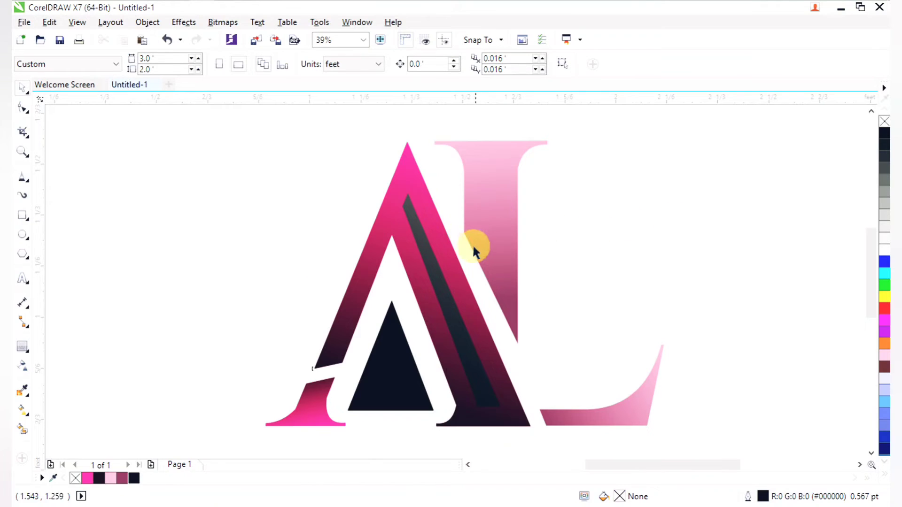
# Step: Break the A's contour group apart so the inner strip is a separate shape
pyautogui.click(441, 281)
pyautogui.click(457, 266)
pyautogui.rightClick(445, 277)
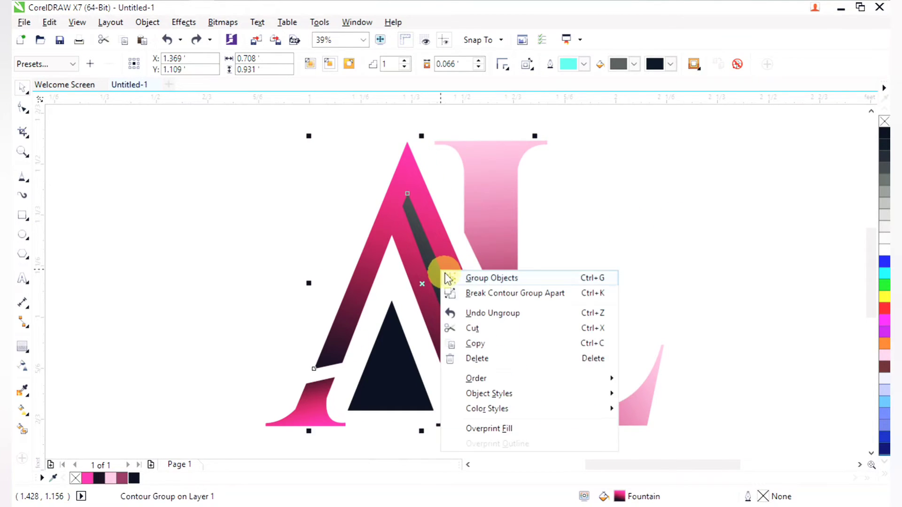
pyautogui.click(467, 293)
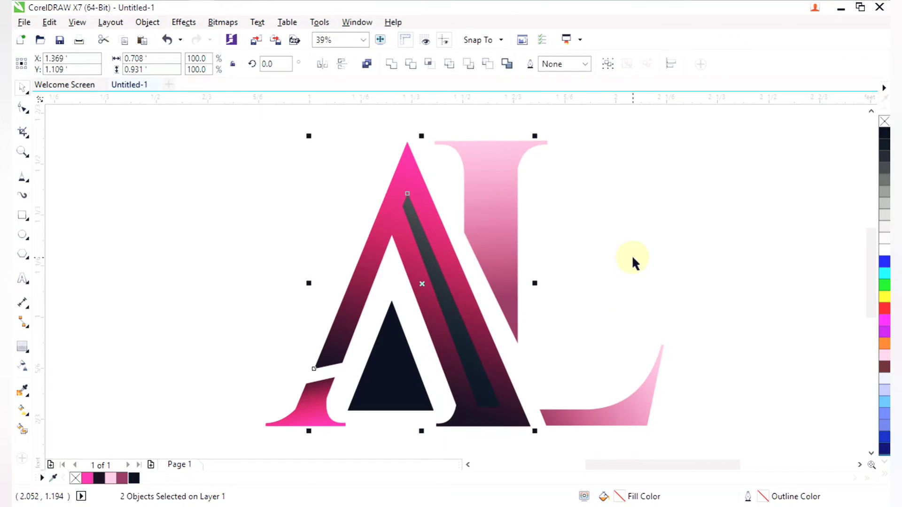
pyautogui.click(634, 261)
# Step: Select the inner strip in the A's thick leg, undo its accidental shift, and fill it with white
pyautogui.click(454, 309)
pyautogui.moveTo(454, 309); pyautogui.dragTo(460, 305)
pyautogui.hotkey('ctrl', 'z')
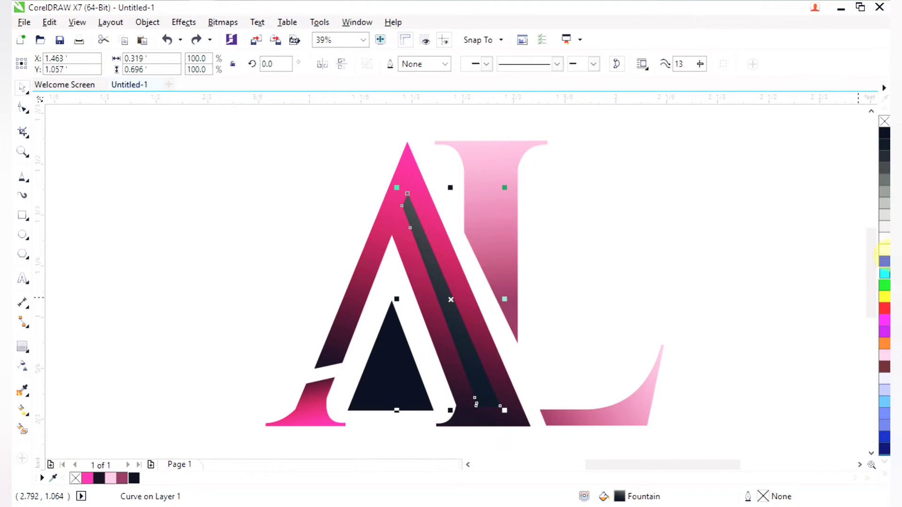
pyautogui.click(885, 252)
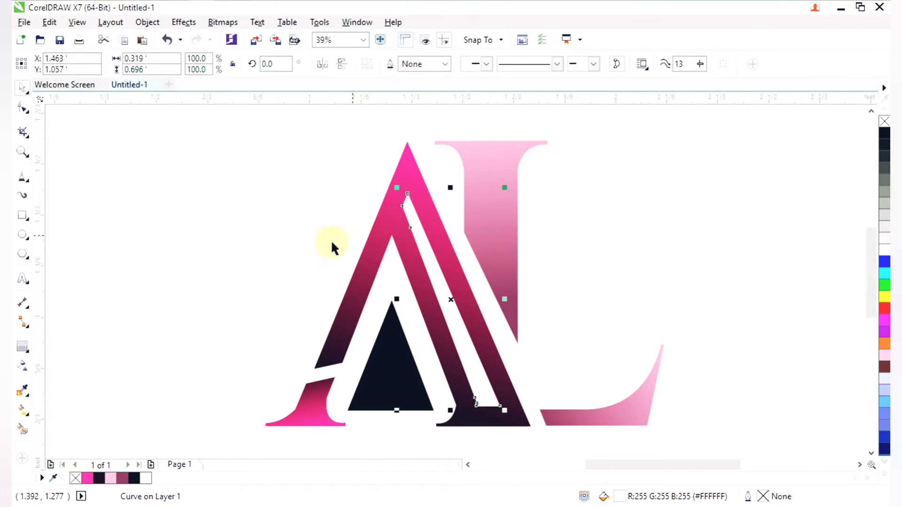
# Step: Apply a linear transparency to the white strip, fading from its upper tip to about two thirds down the A's leg
pyautogui.click(28, 327)
pyautogui.click(26, 350)
pyautogui.click(24, 366)
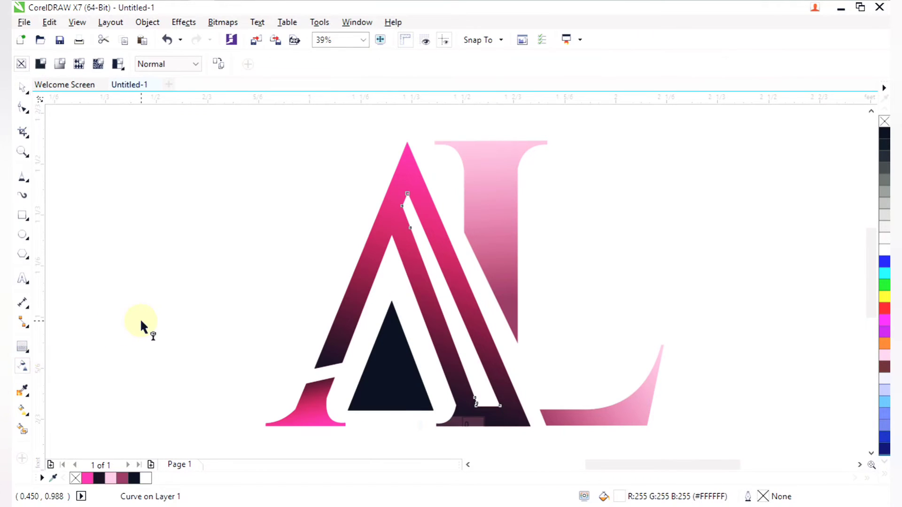
pyautogui.moveTo(403, 205); pyautogui.dragTo(462, 341)
pyautogui.press('space')
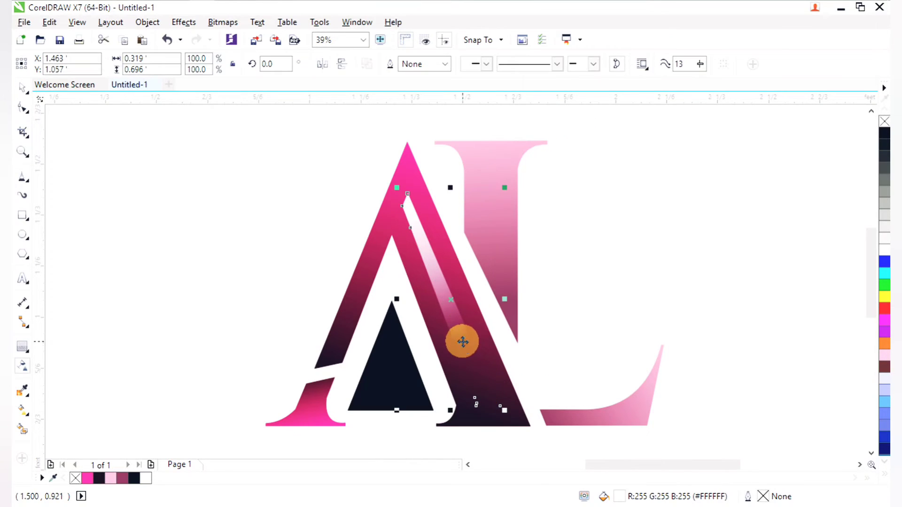
pyautogui.click(604, 338)
# Step: Place a copy of the AL LOGO title below the monogram on the page
pyautogui.scroll(-2, 562, 326)
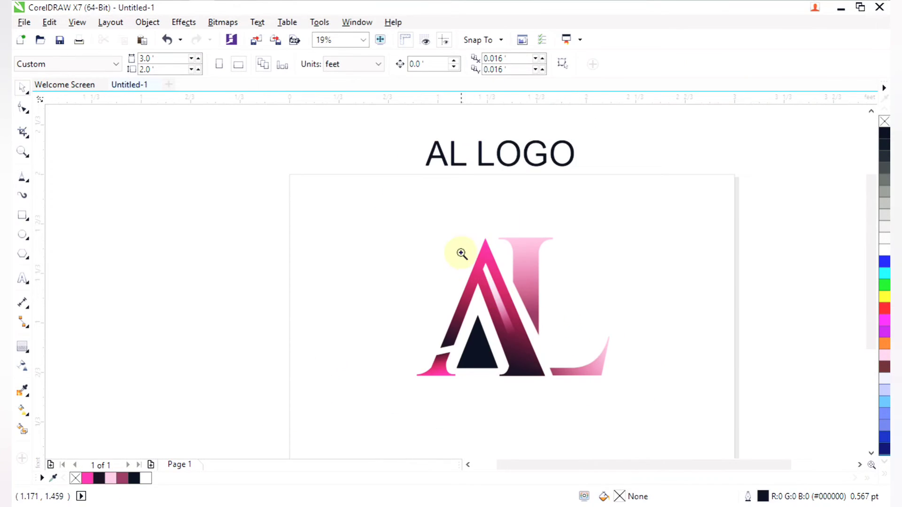
pyautogui.moveTo(453, 255); pyautogui.dragTo(600, 463)
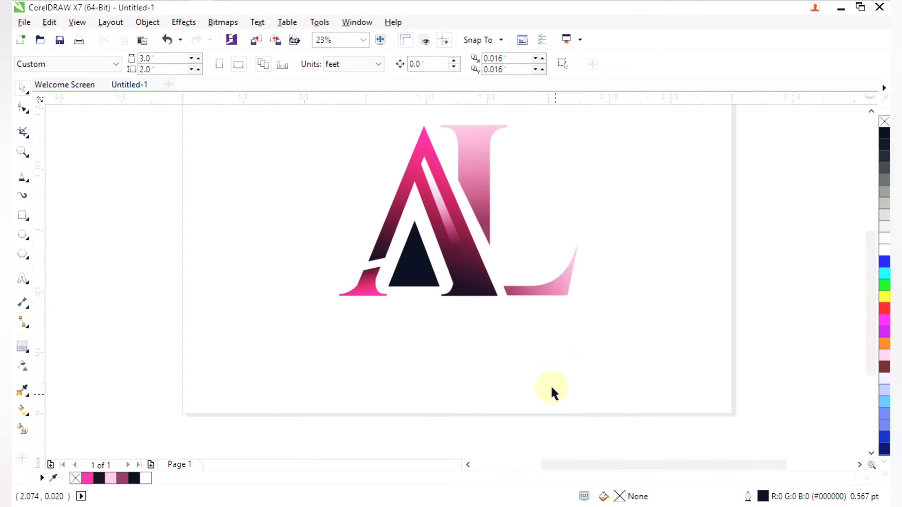
pyautogui.moveTo(382, 182); pyautogui.dragTo(466, 289)
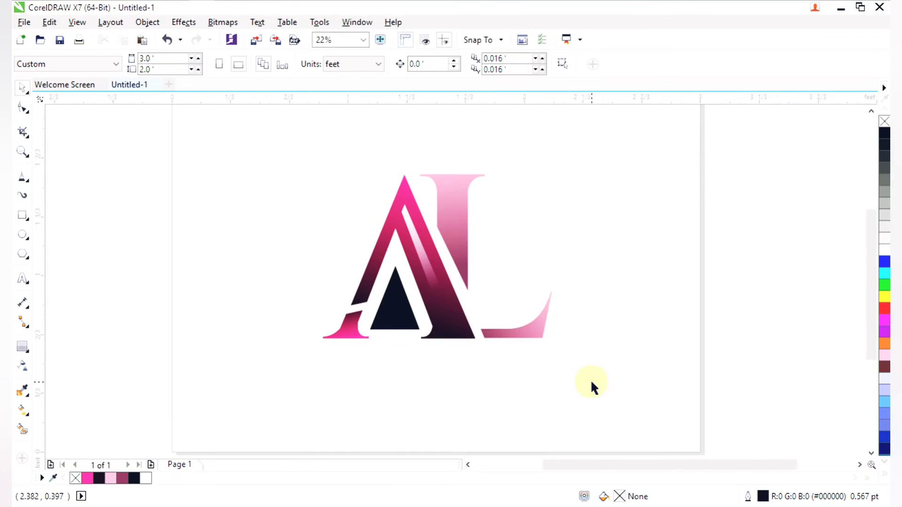
pyautogui.rightClick(463, 195)
pyautogui.moveTo(444, 145); pyautogui.dragTo(453, 331)
pyautogui.rightClick(453, 331)
# Step: Replace the text of the copied title below the monogram with BRAND NAME
pyautogui.press('z')
pyautogui.moveTo(336, 204); pyautogui.dragTo(538, 368)
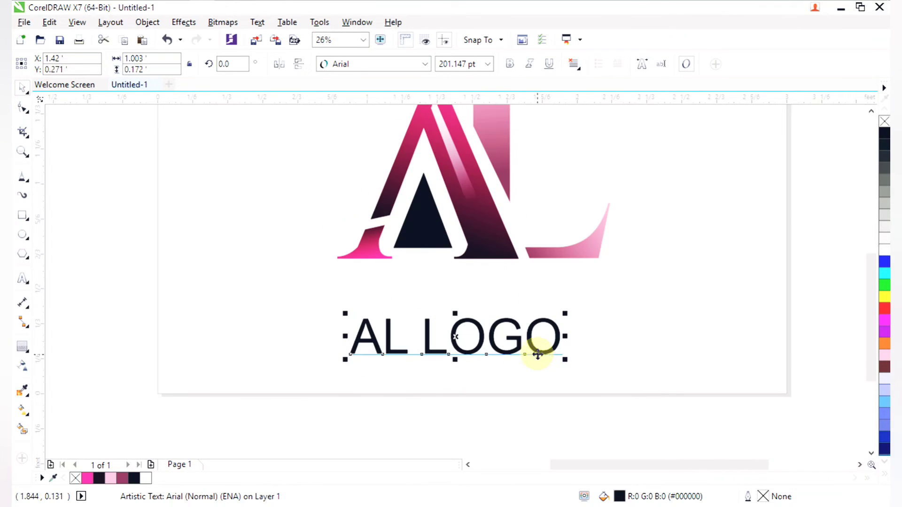
pyautogui.hotkey('ctrl', 'a')
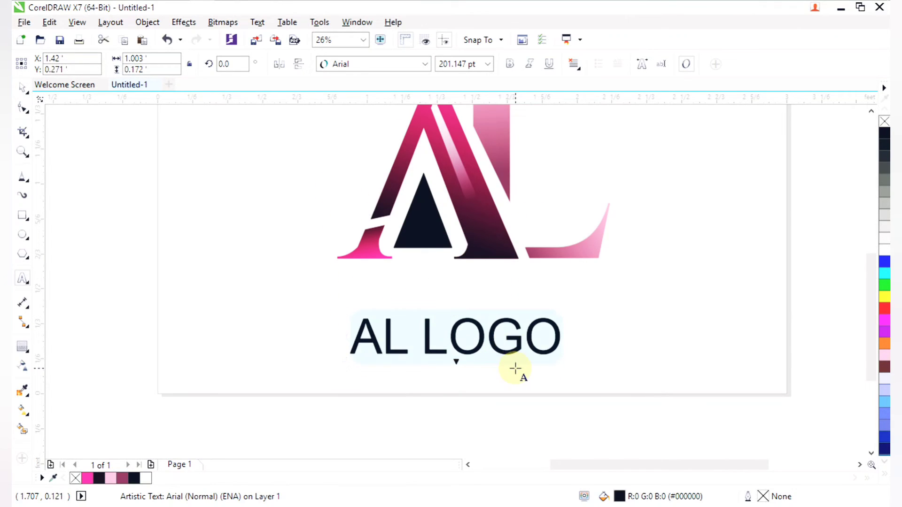
pyautogui.write('BR')
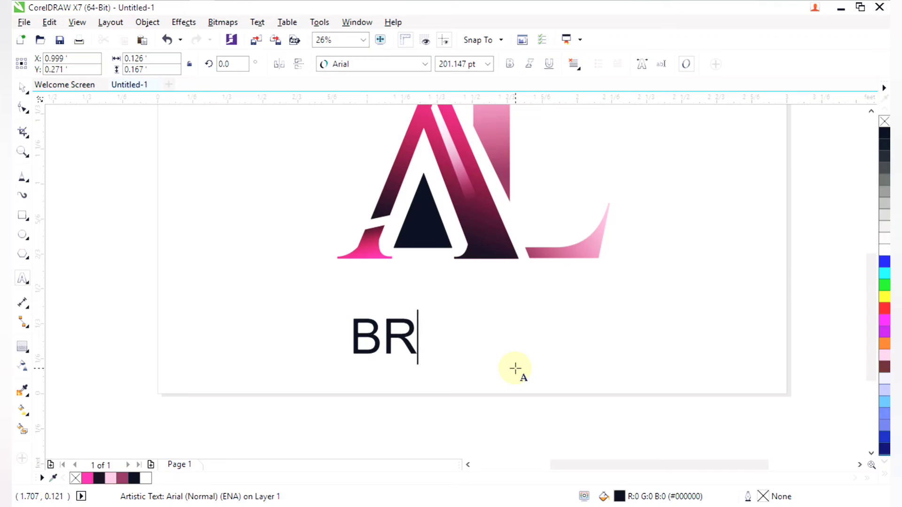
pyautogui.write('AN')
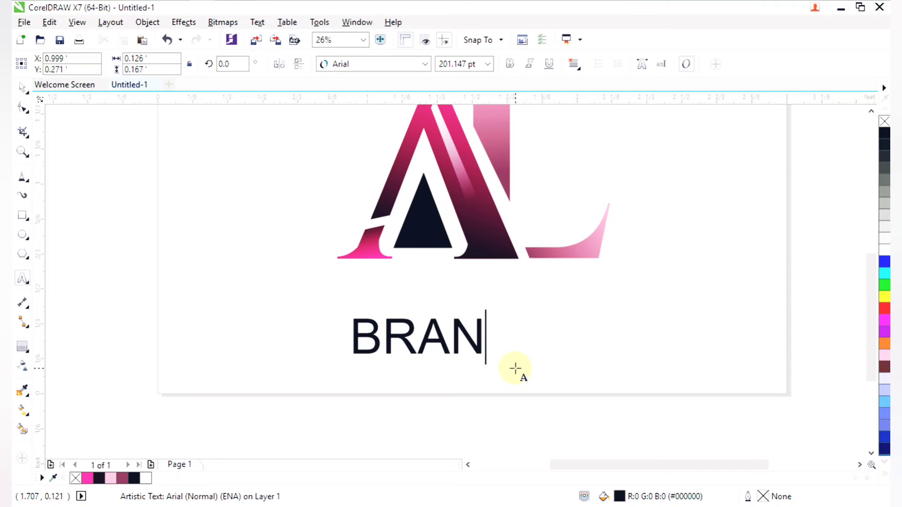
pyautogui.write('D NS')
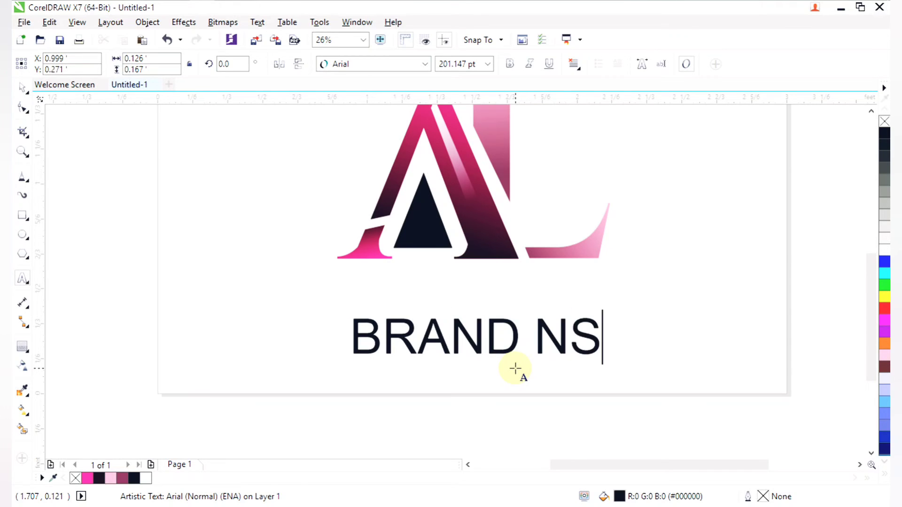
pyautogui.press('BackSpace')
pyautogui.write('AME')
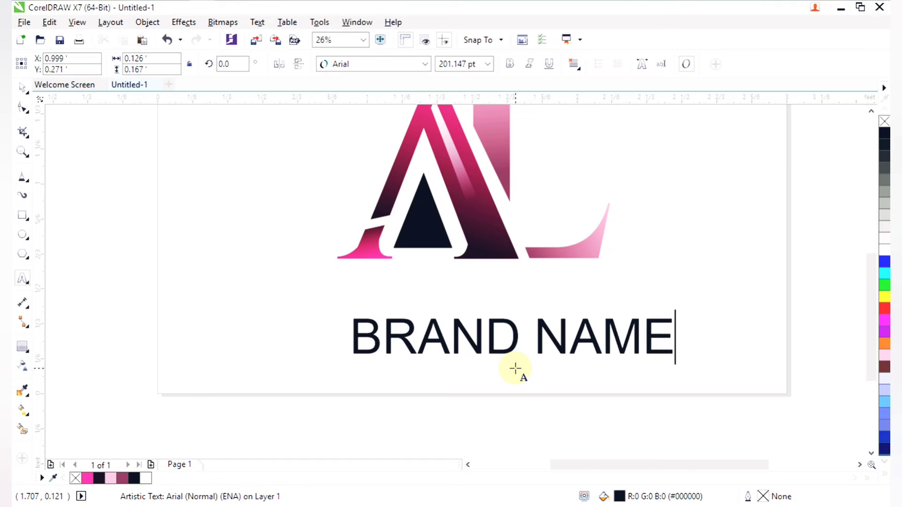
pyautogui.press('Escape')
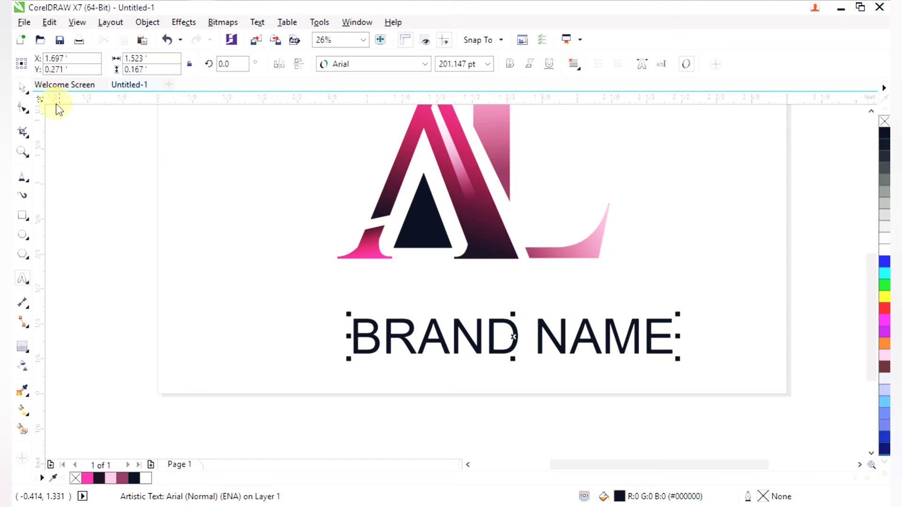
# Step: Move the BRAND NAME text up close beneath the monogram, centred under it, and check the whole logo
pyautogui.click(25, 94)
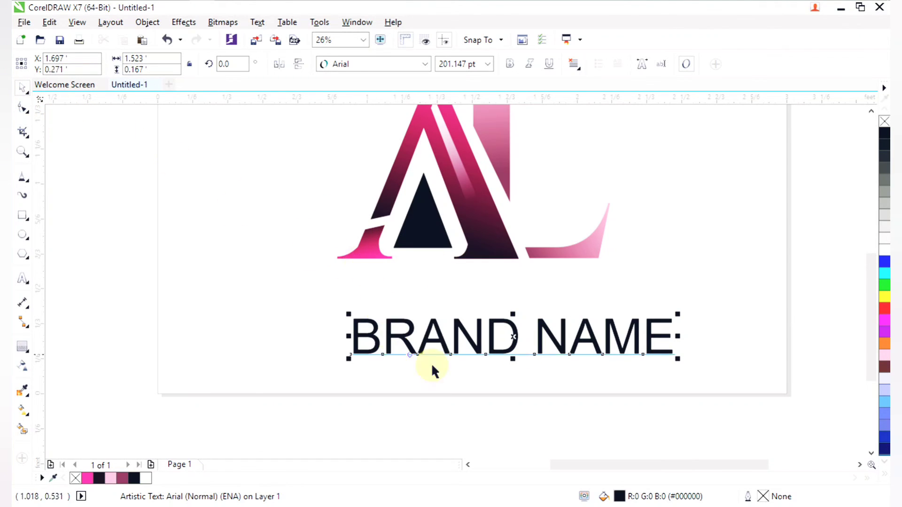
pyautogui.moveTo(515, 334); pyautogui.dragTo(473, 292)
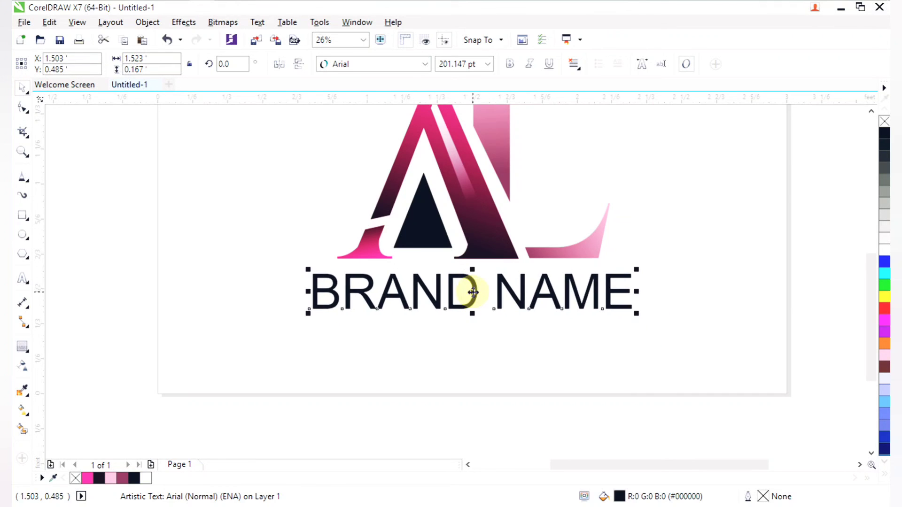
pyautogui.click(497, 328)
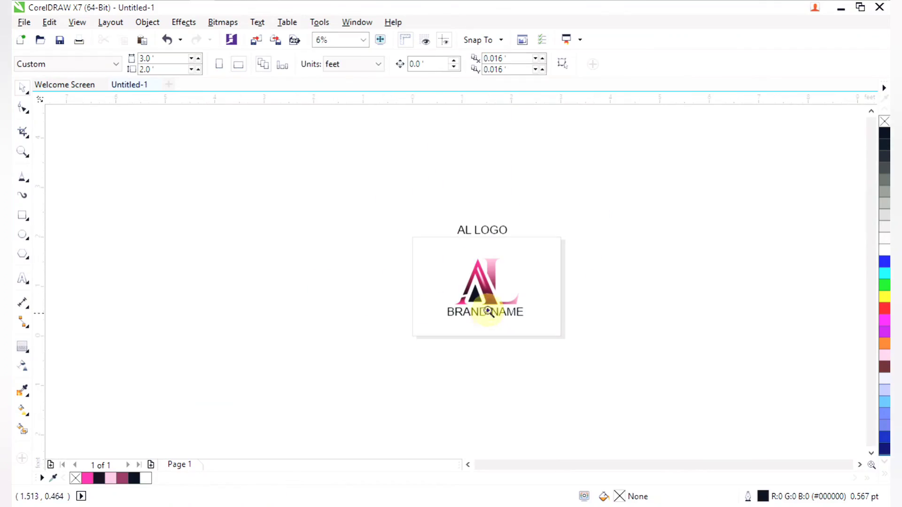
pyautogui.press('z')
pyautogui.scroll(-4, 497, 328)
pyautogui.moveTo(432, 232); pyautogui.dragTo(551, 344)
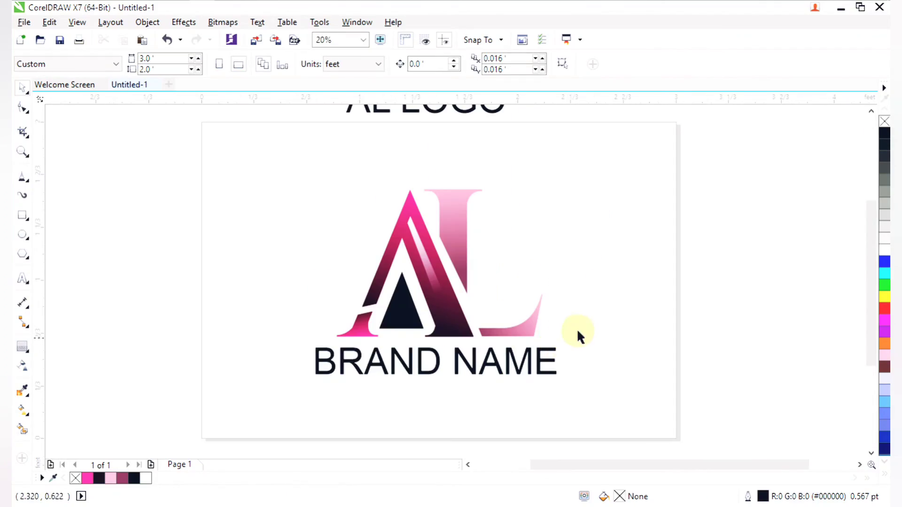